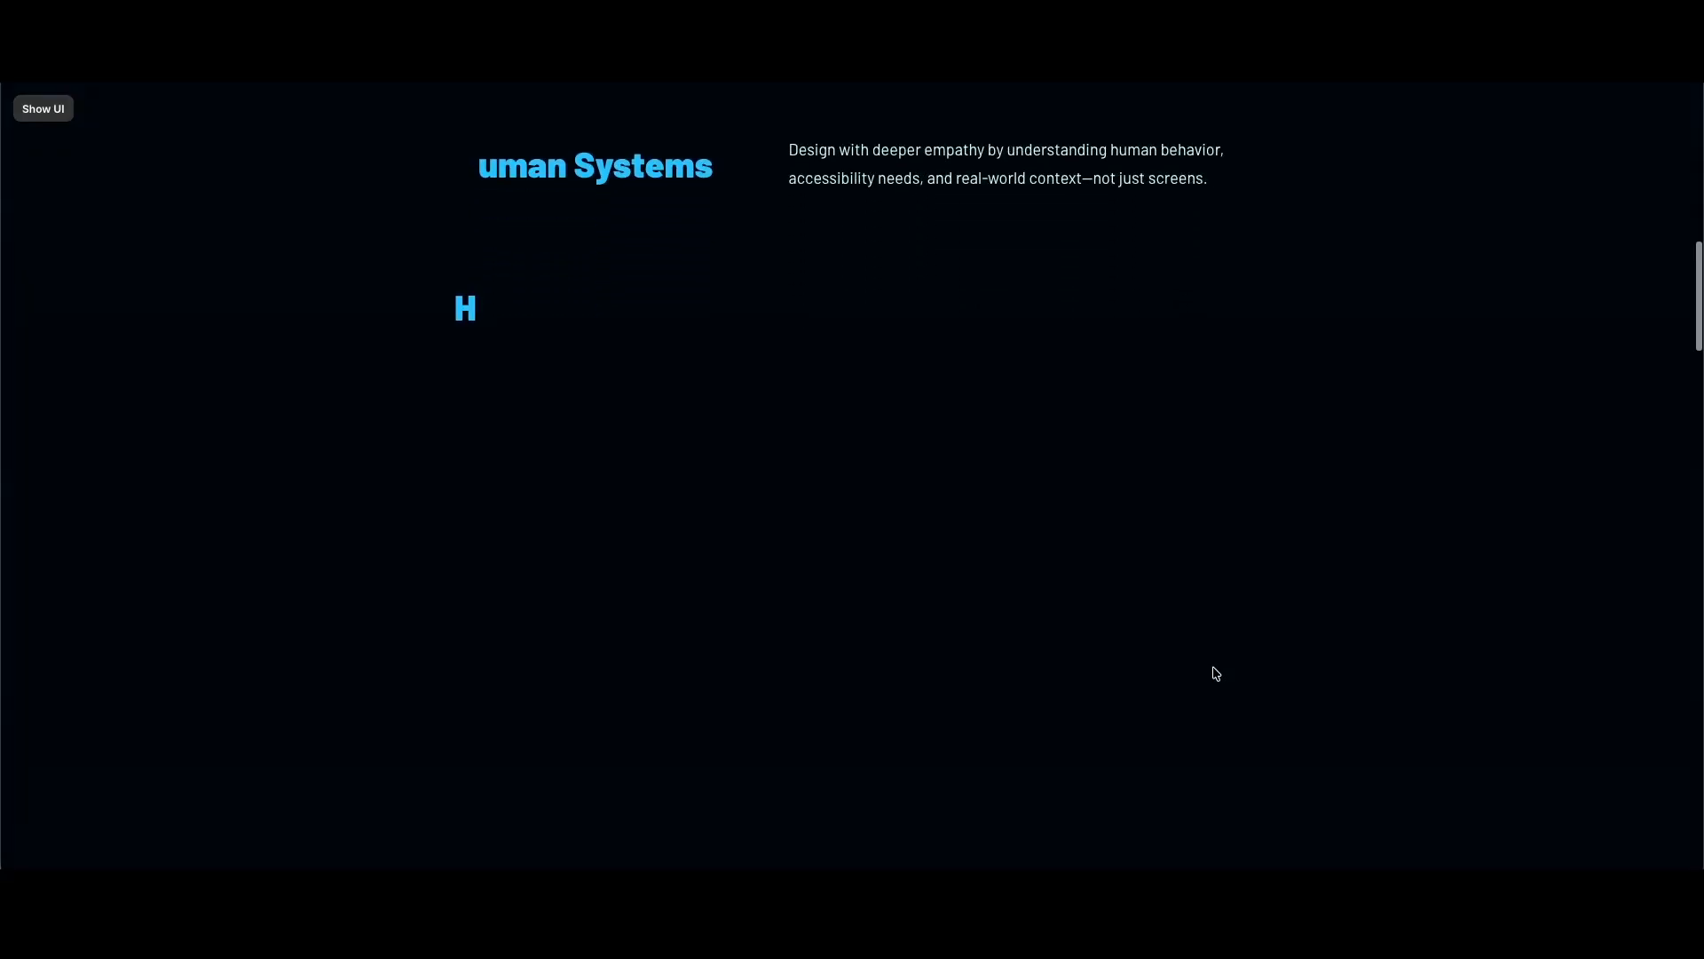
Preview the stacking letter effect on the page from the Human Systems section through to the You Branding section.
{"action": "scroll", "coordinate": [1216, 674], "scroll_direction": "down", "scroll_amount": 5}
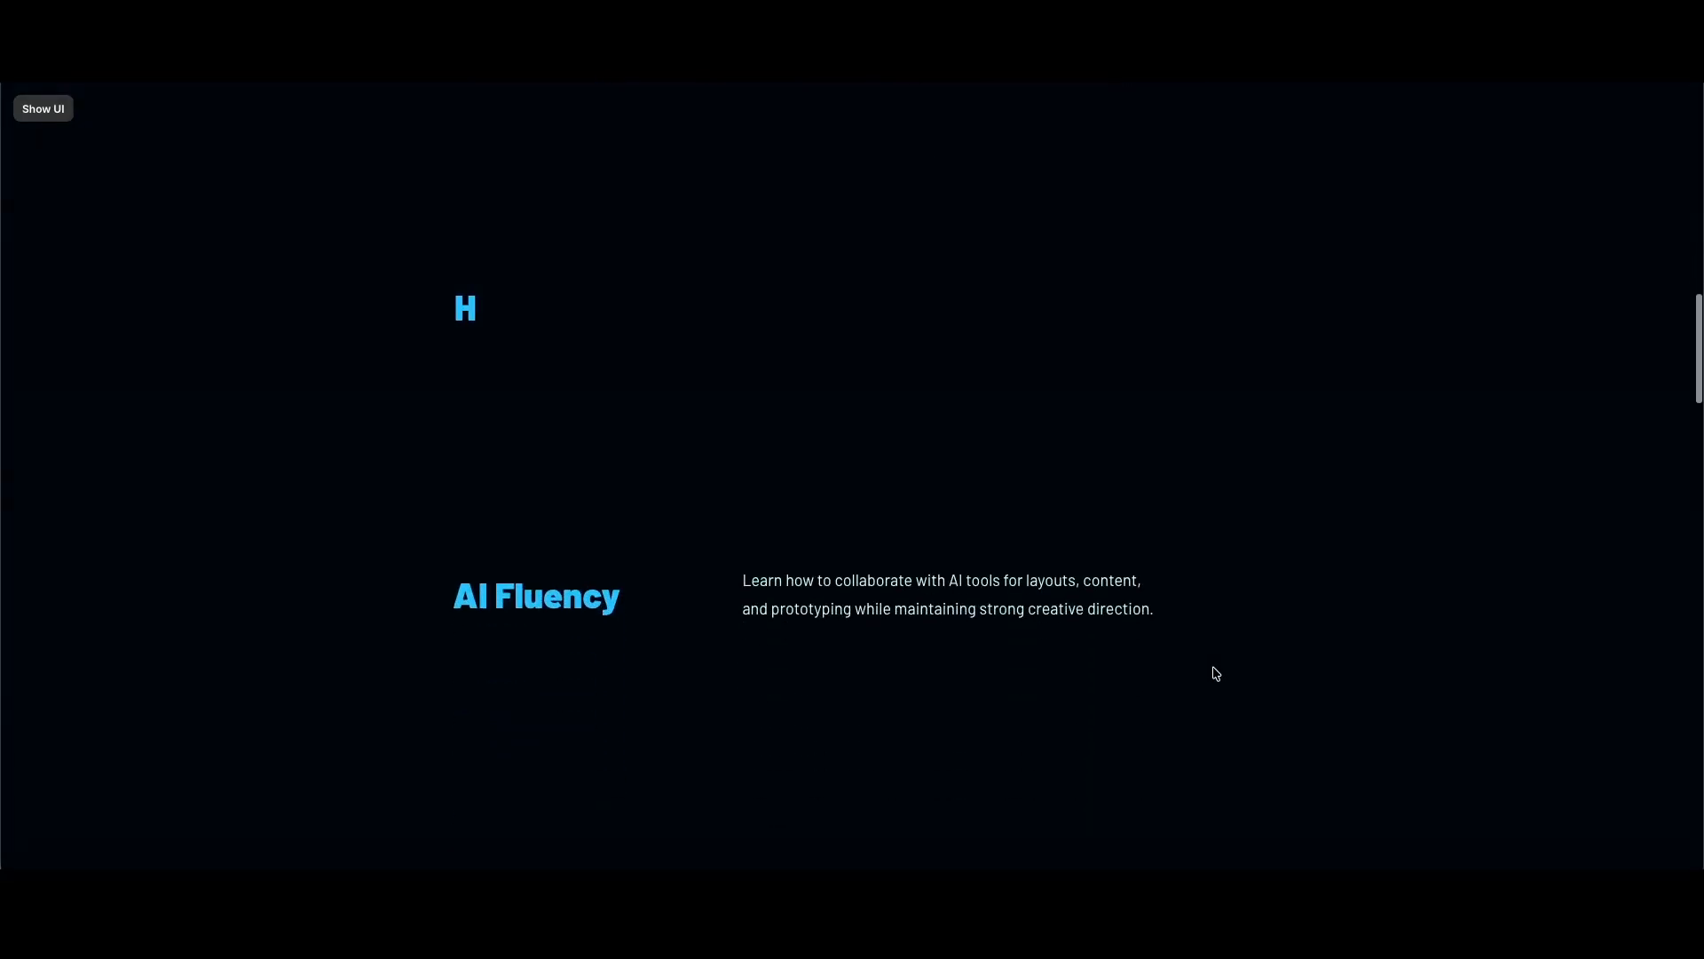
{"action": "scroll", "coordinate": [1216, 674], "scroll_direction": "down", "scroll_amount": 5}
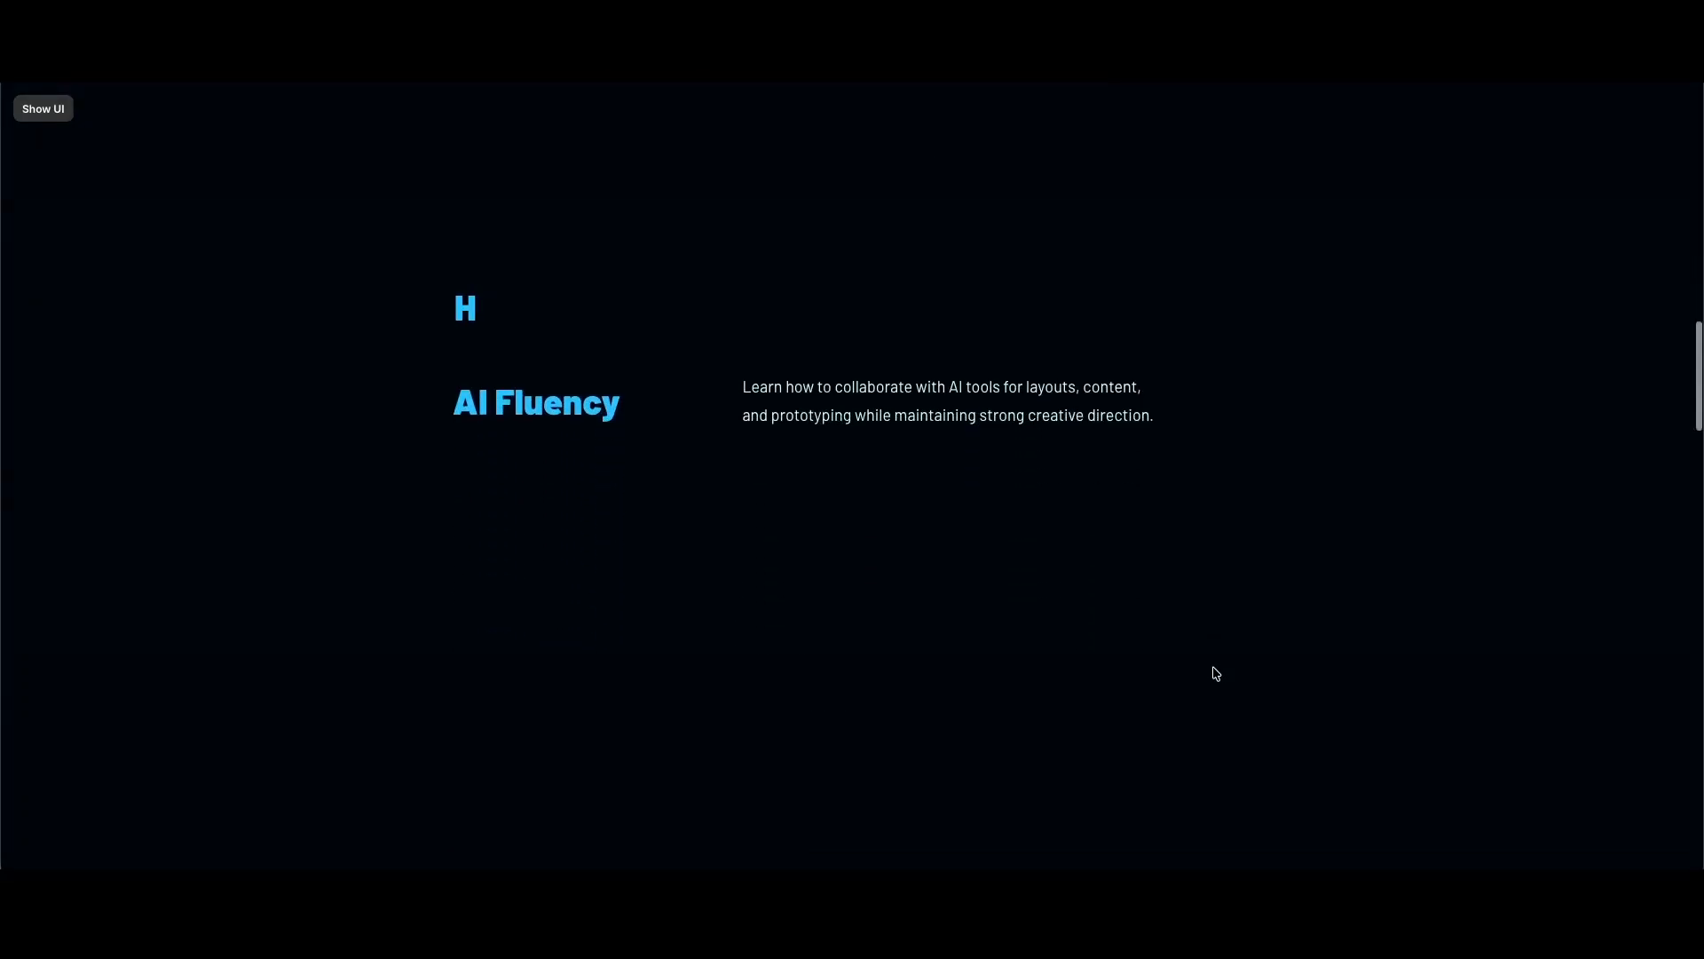
{"action": "scroll", "coordinate": [1216, 674], "scroll_direction": "down", "scroll_amount": 5}
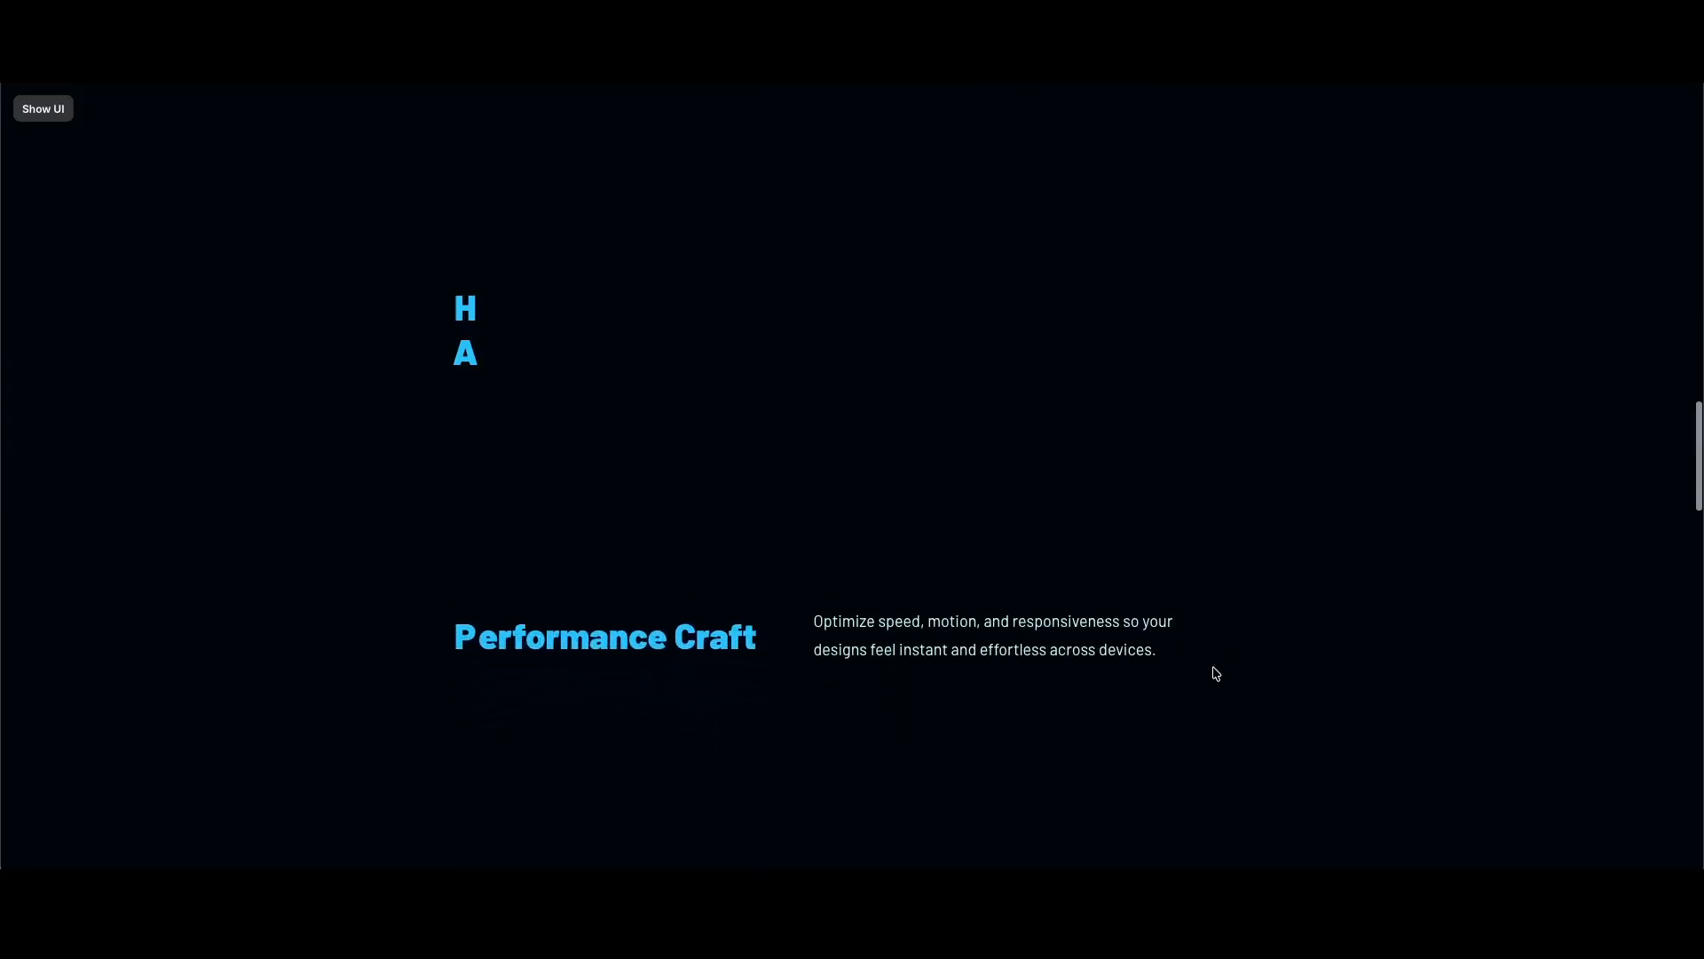
{"action": "scroll", "coordinate": [1216, 673], "scroll_direction": "down", "scroll_amount": 5}
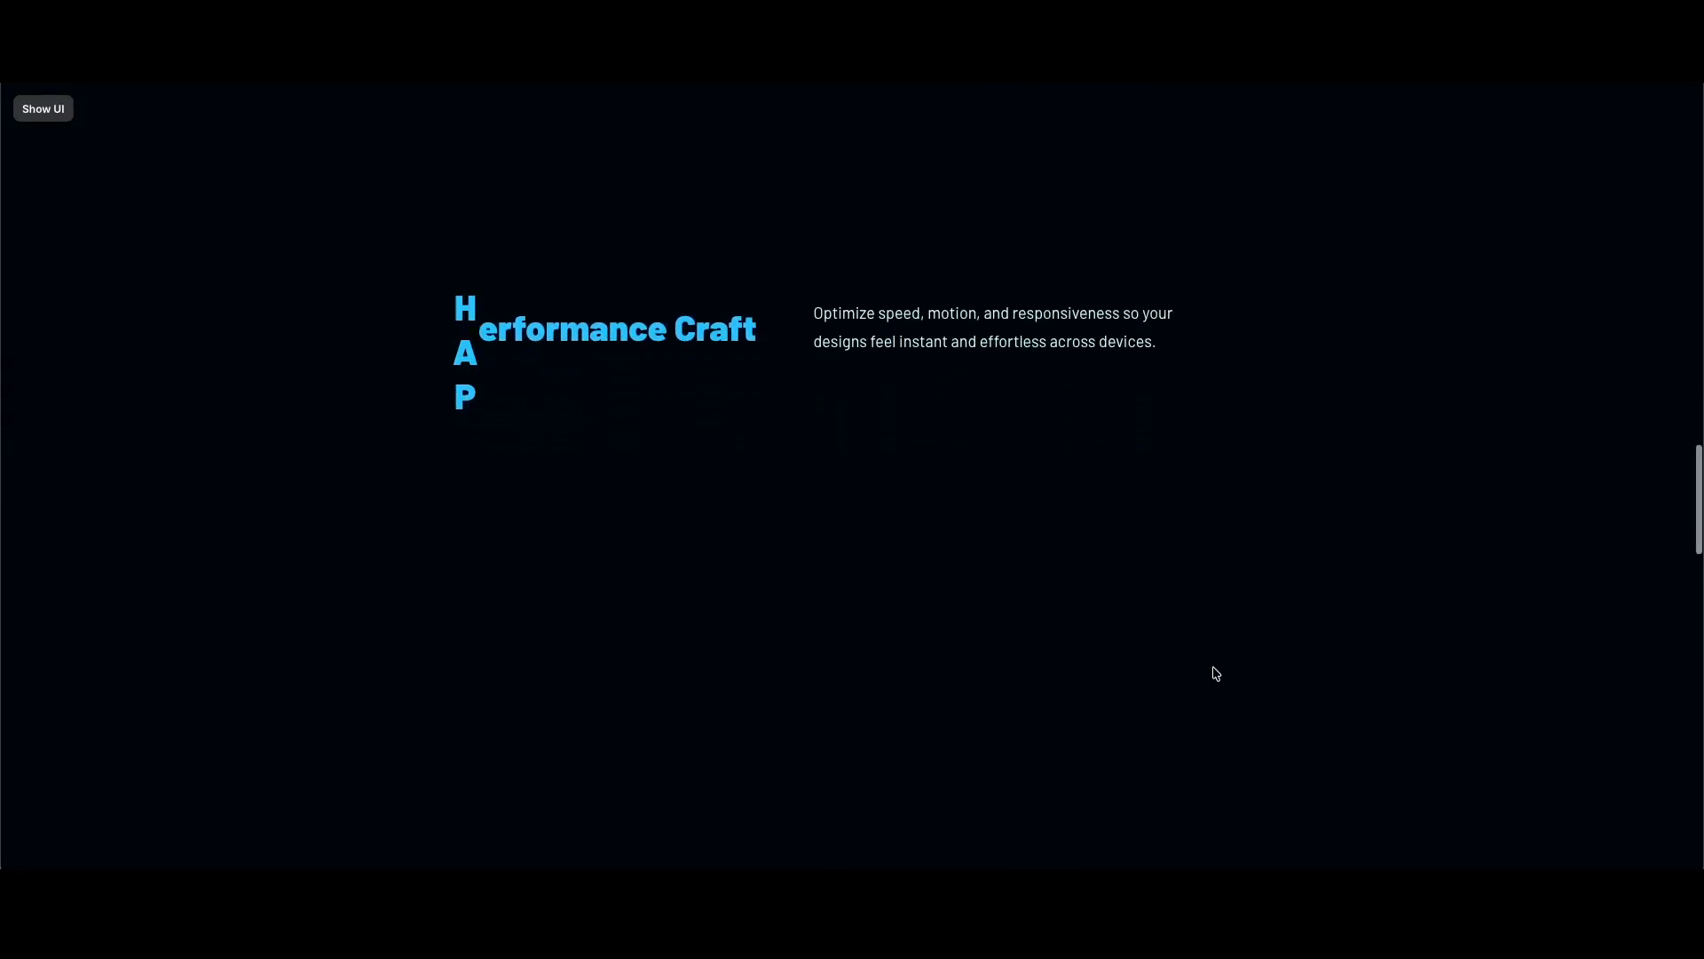
{"action": "scroll", "coordinate": [1216, 674], "scroll_direction": "down", "scroll_amount": 5}
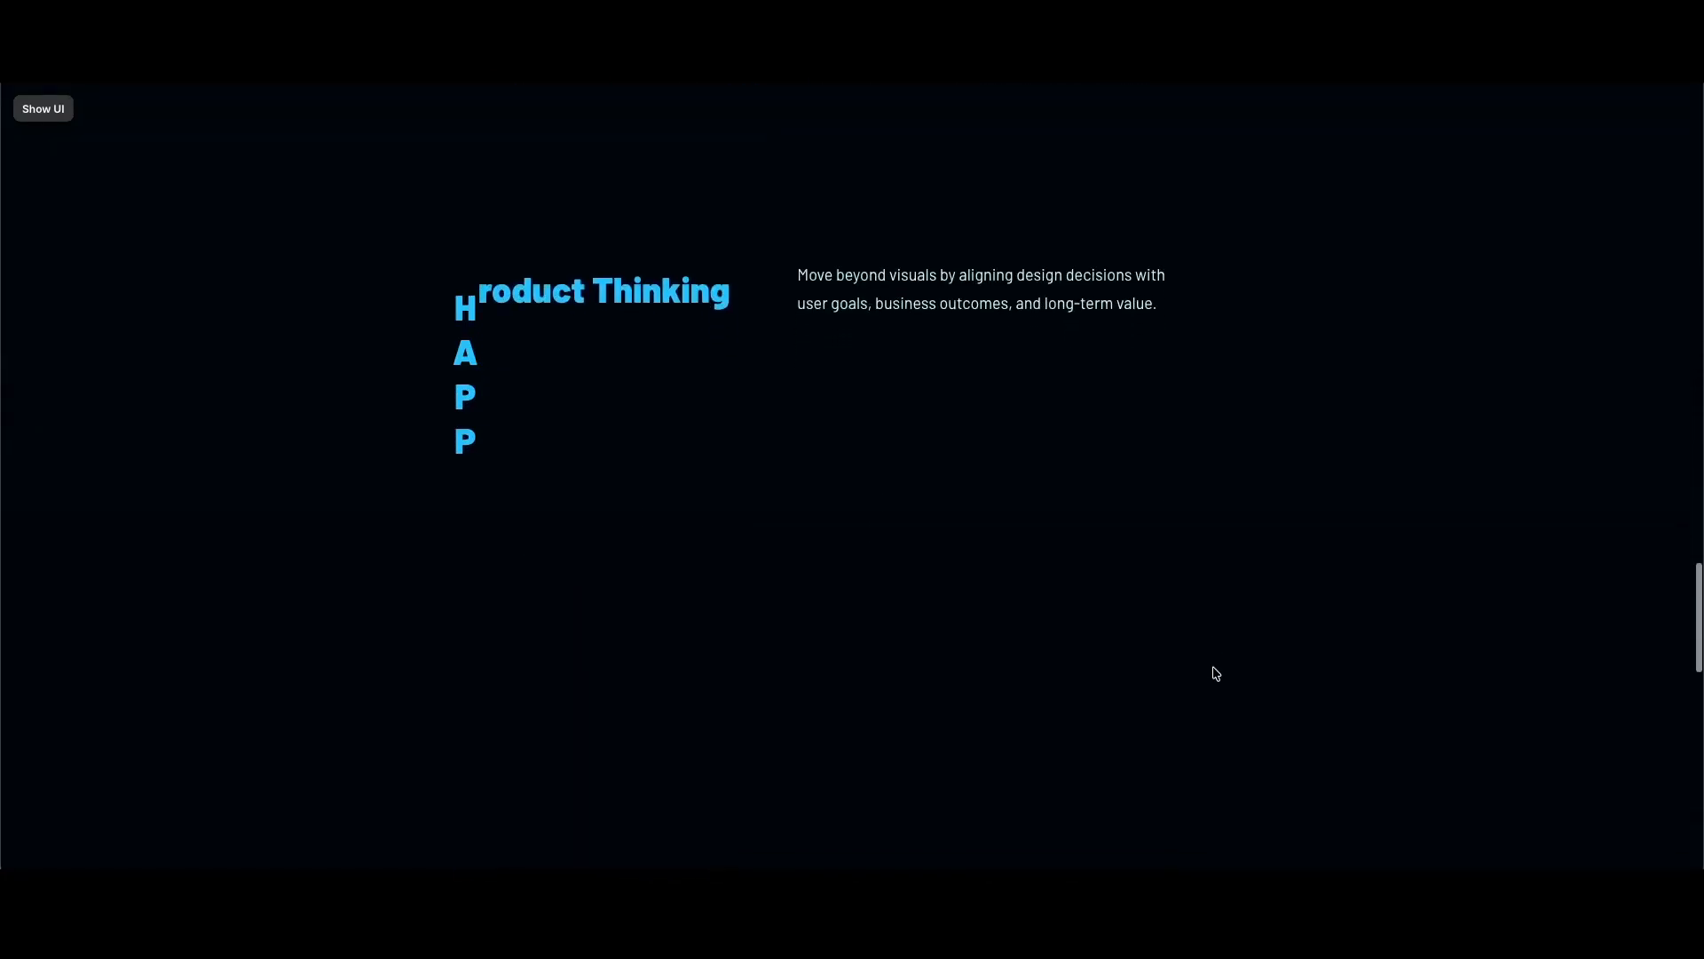
{"action": "scroll", "coordinate": [1216, 674], "scroll_direction": "down", "scroll_amount": 5}
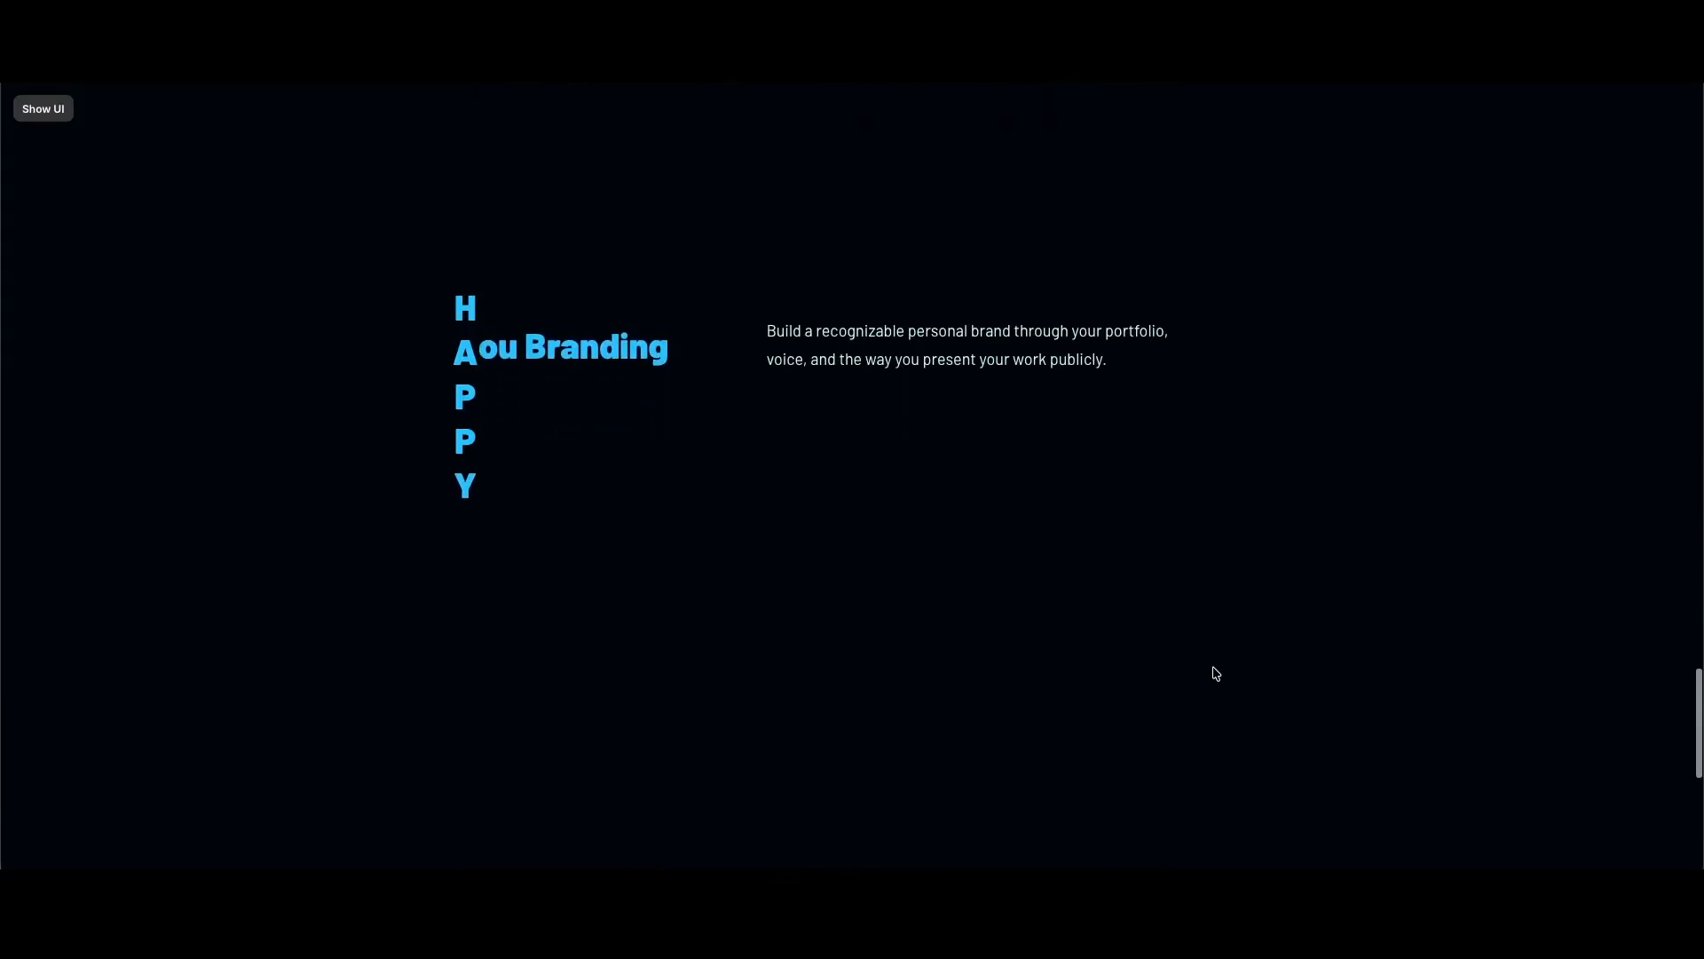
{"action": "scroll", "coordinate": [1216, 673], "scroll_direction": "down", "scroll_amount": 5}
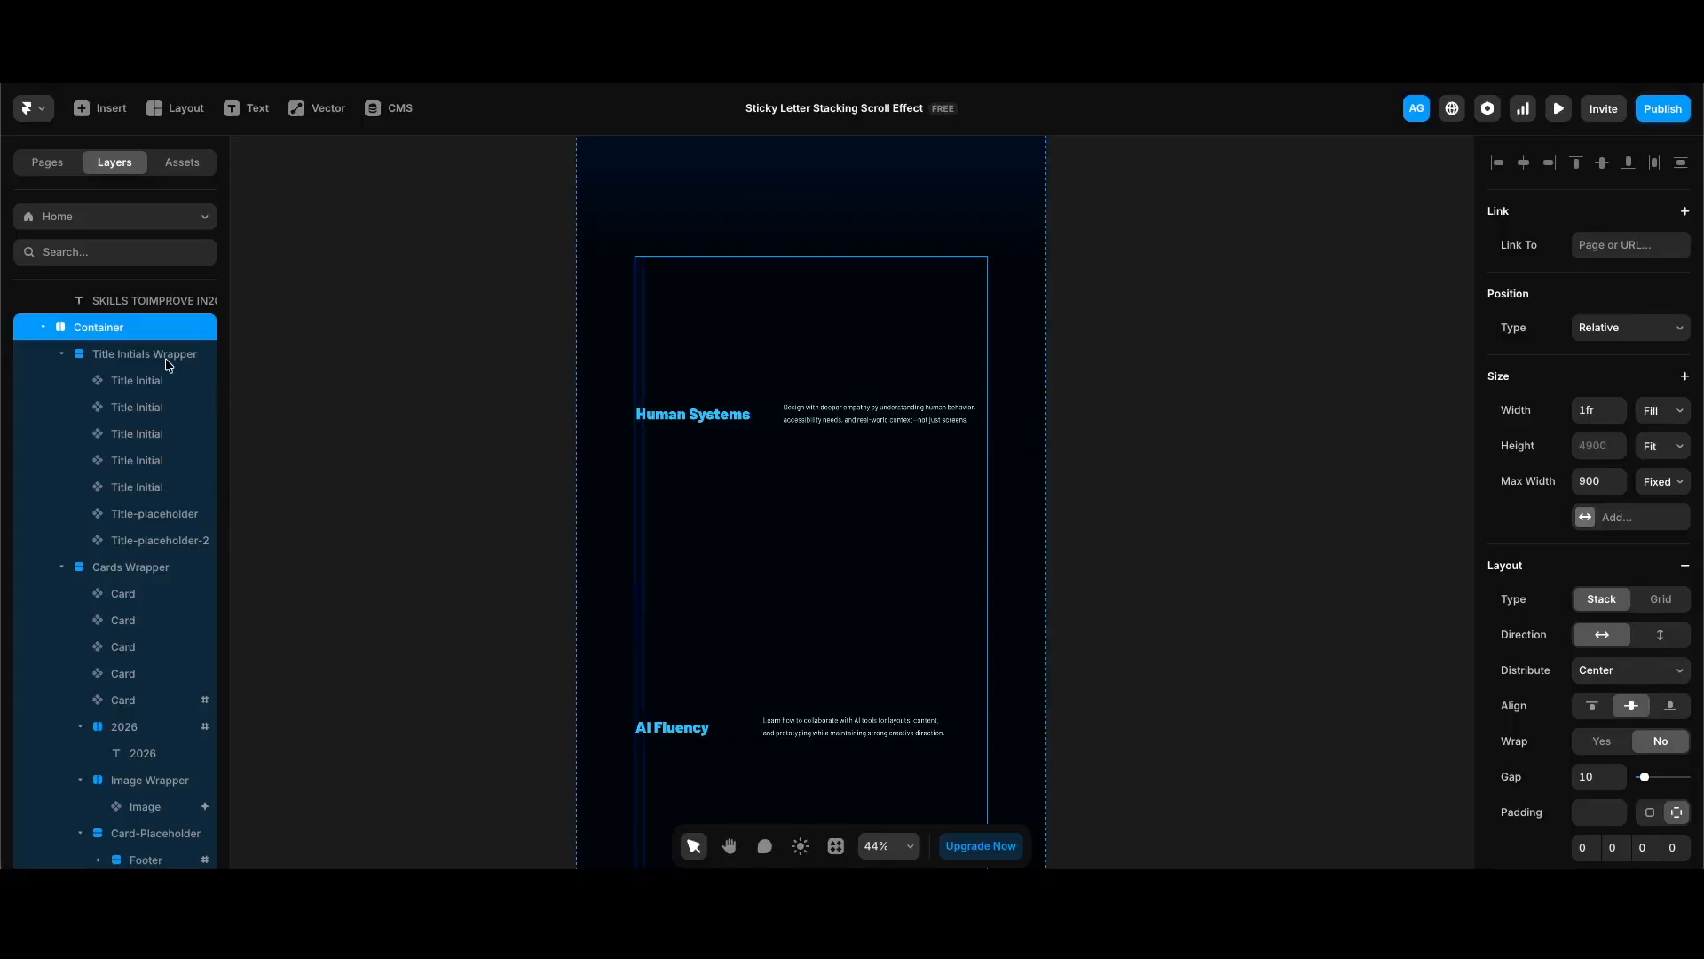
Examine the settings of the Title Initials Wrapper, its first Title Initial and the first Card in the Cards Wrapper.
{"action": "left_click", "coordinate": [274, 563]}
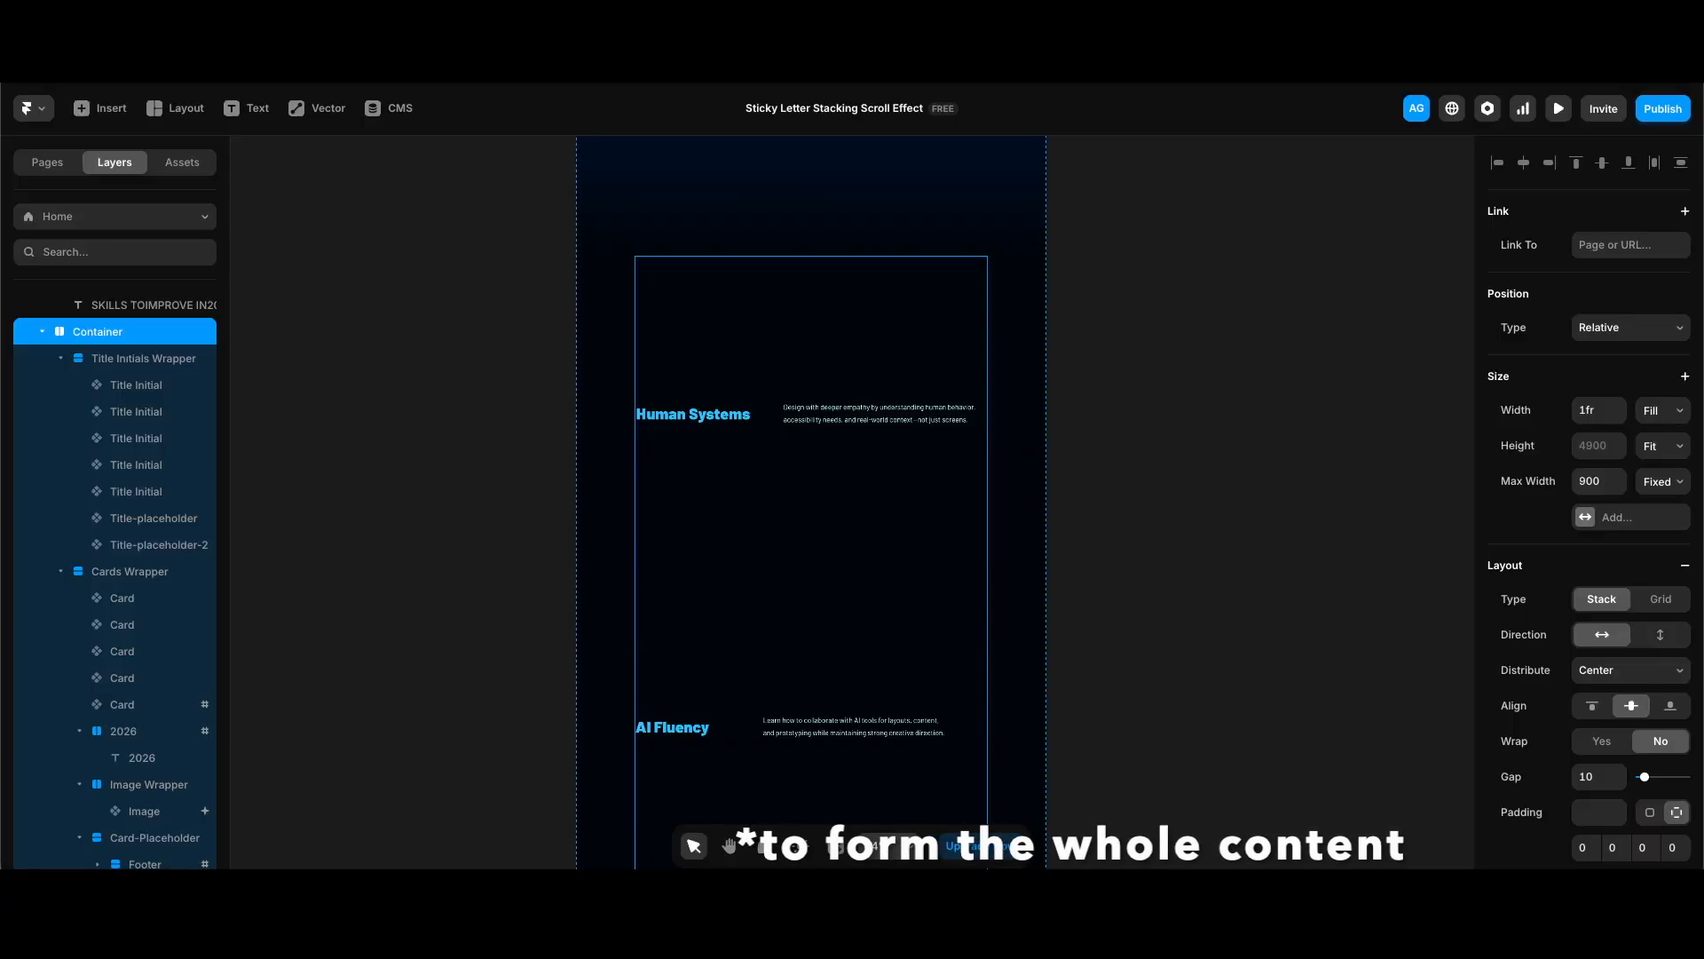
{"action": "left_click", "coordinate": [180, 365]}
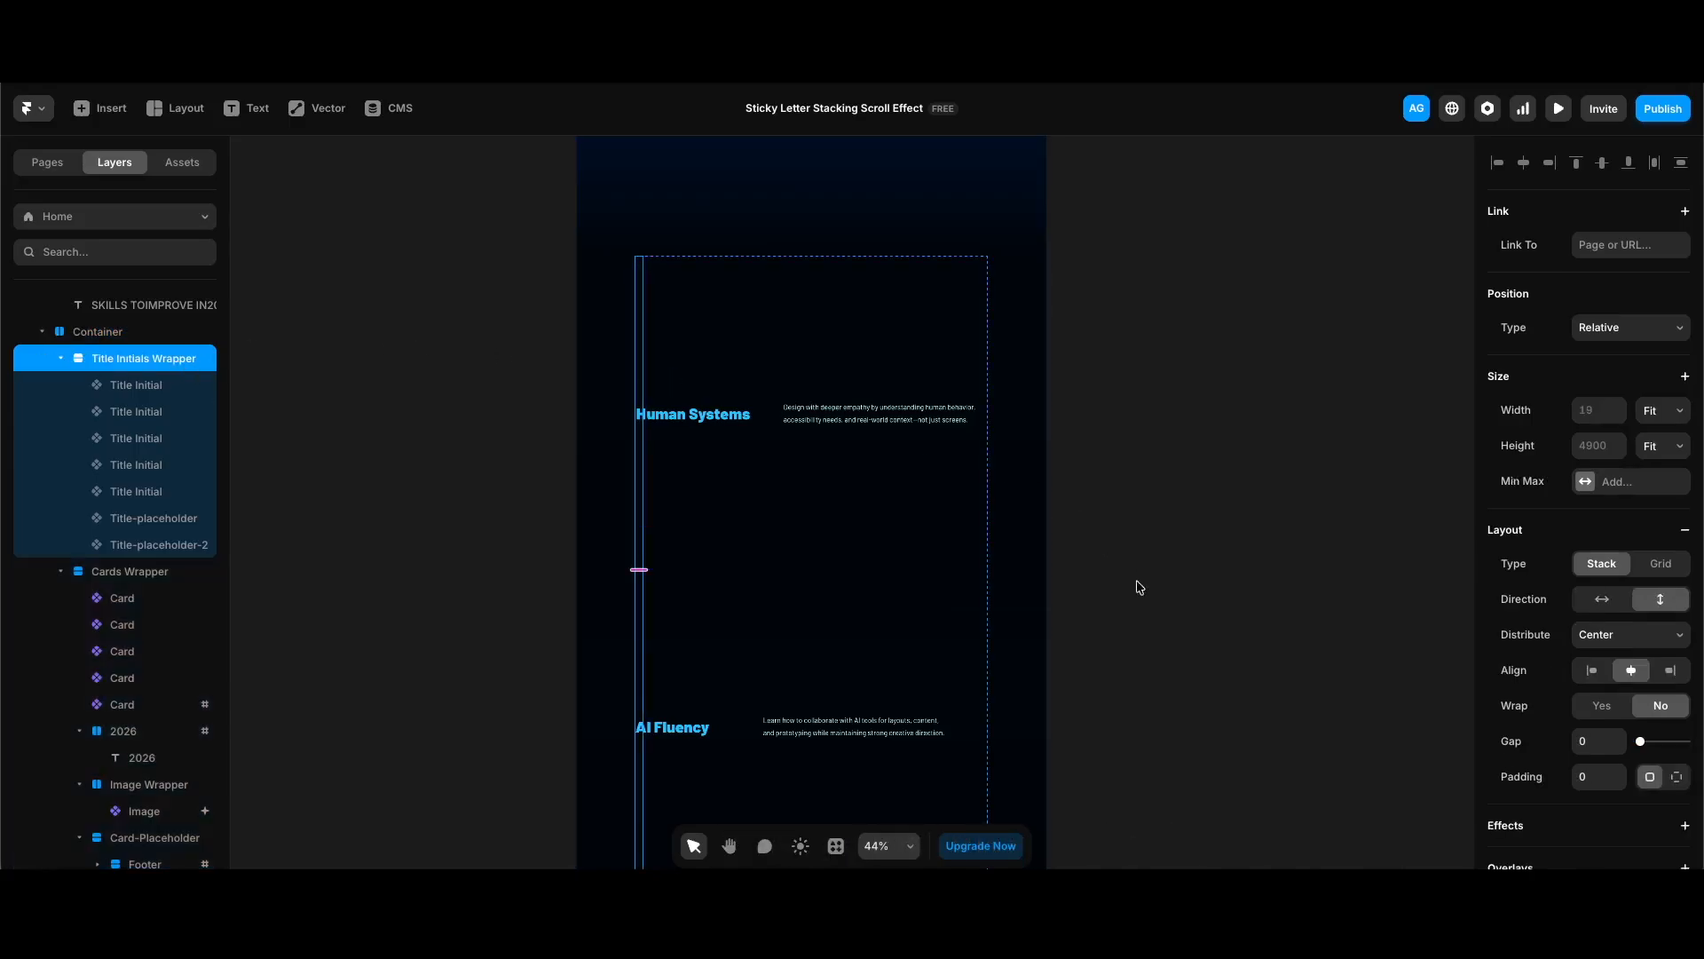
{"action": "left_click", "coordinate": [138, 391]}
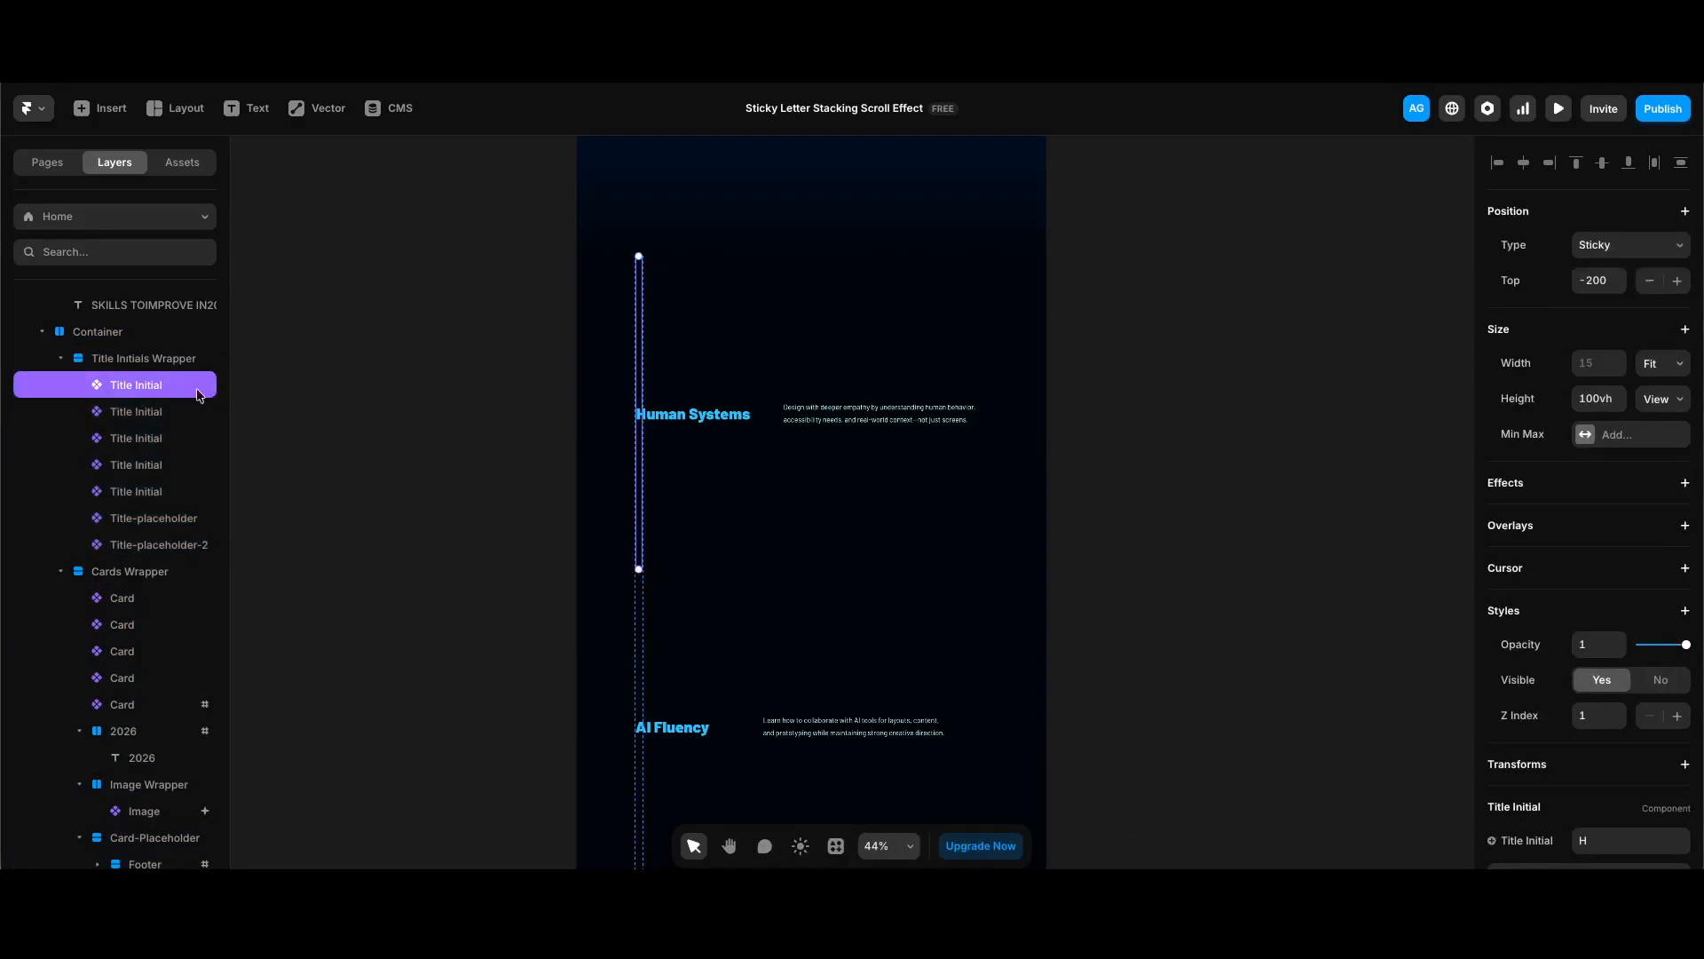
{"action": "scroll", "coordinate": [1651, 743], "scroll_direction": "down", "scroll_amount": 2}
{"action": "left_click", "coordinate": [147, 597]}
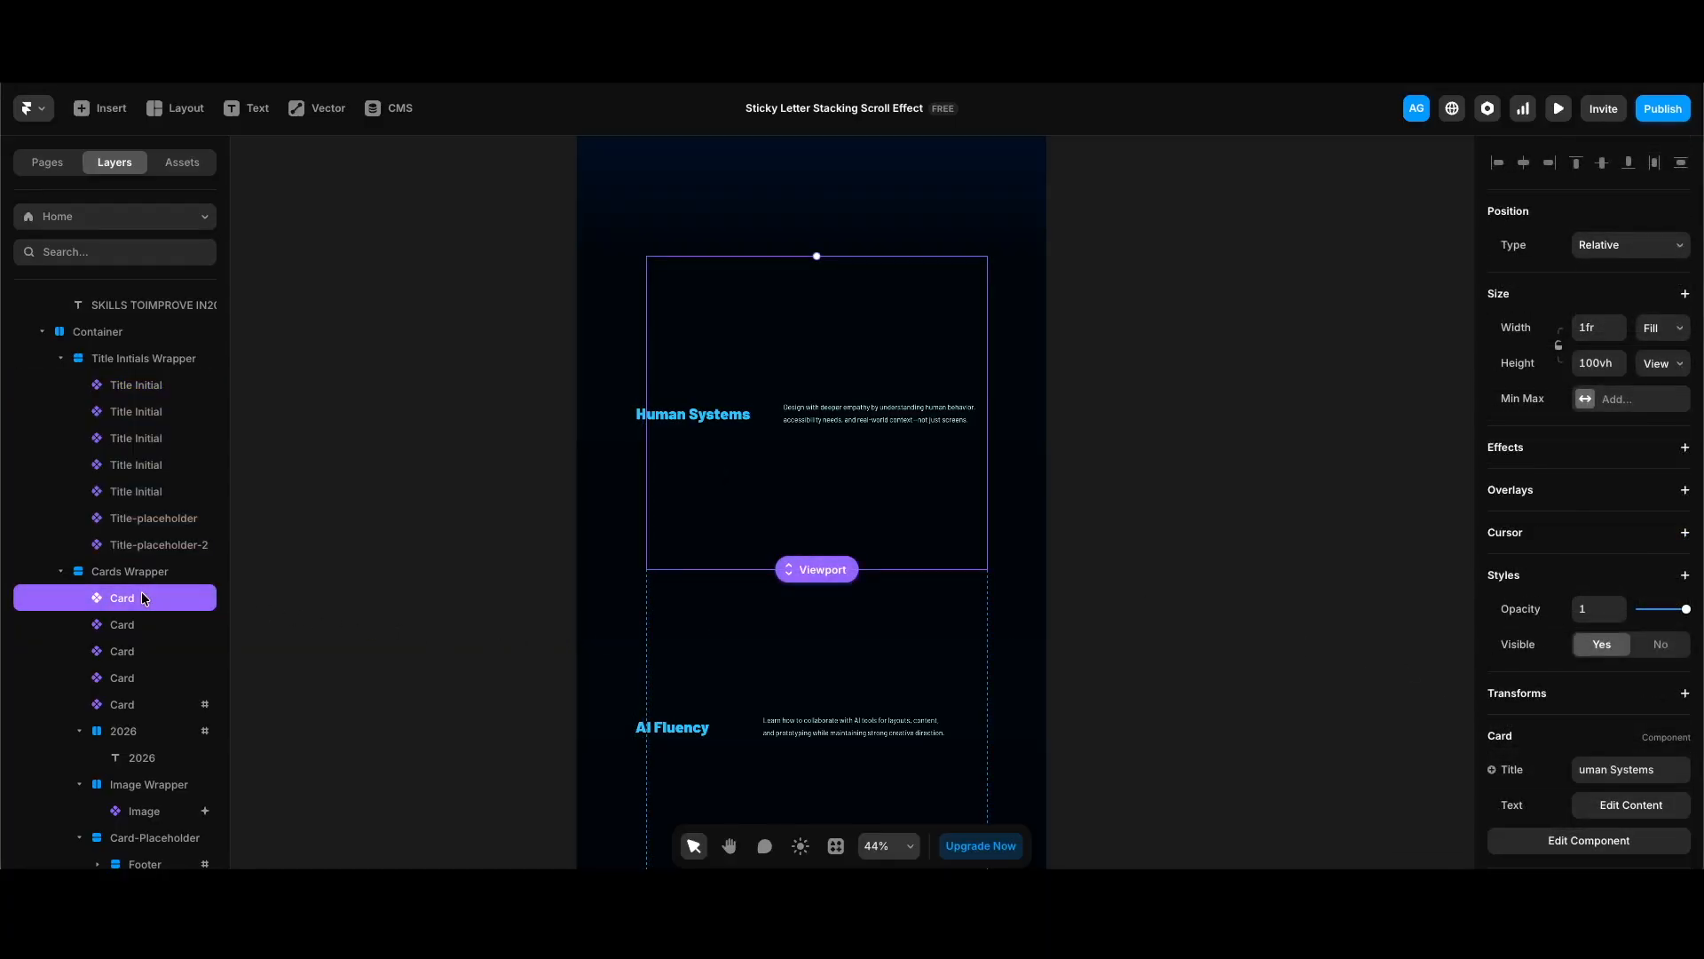
{"action": "scroll", "coordinate": [1495, 684], "scroll_direction": "down", "scroll_amount": 2}
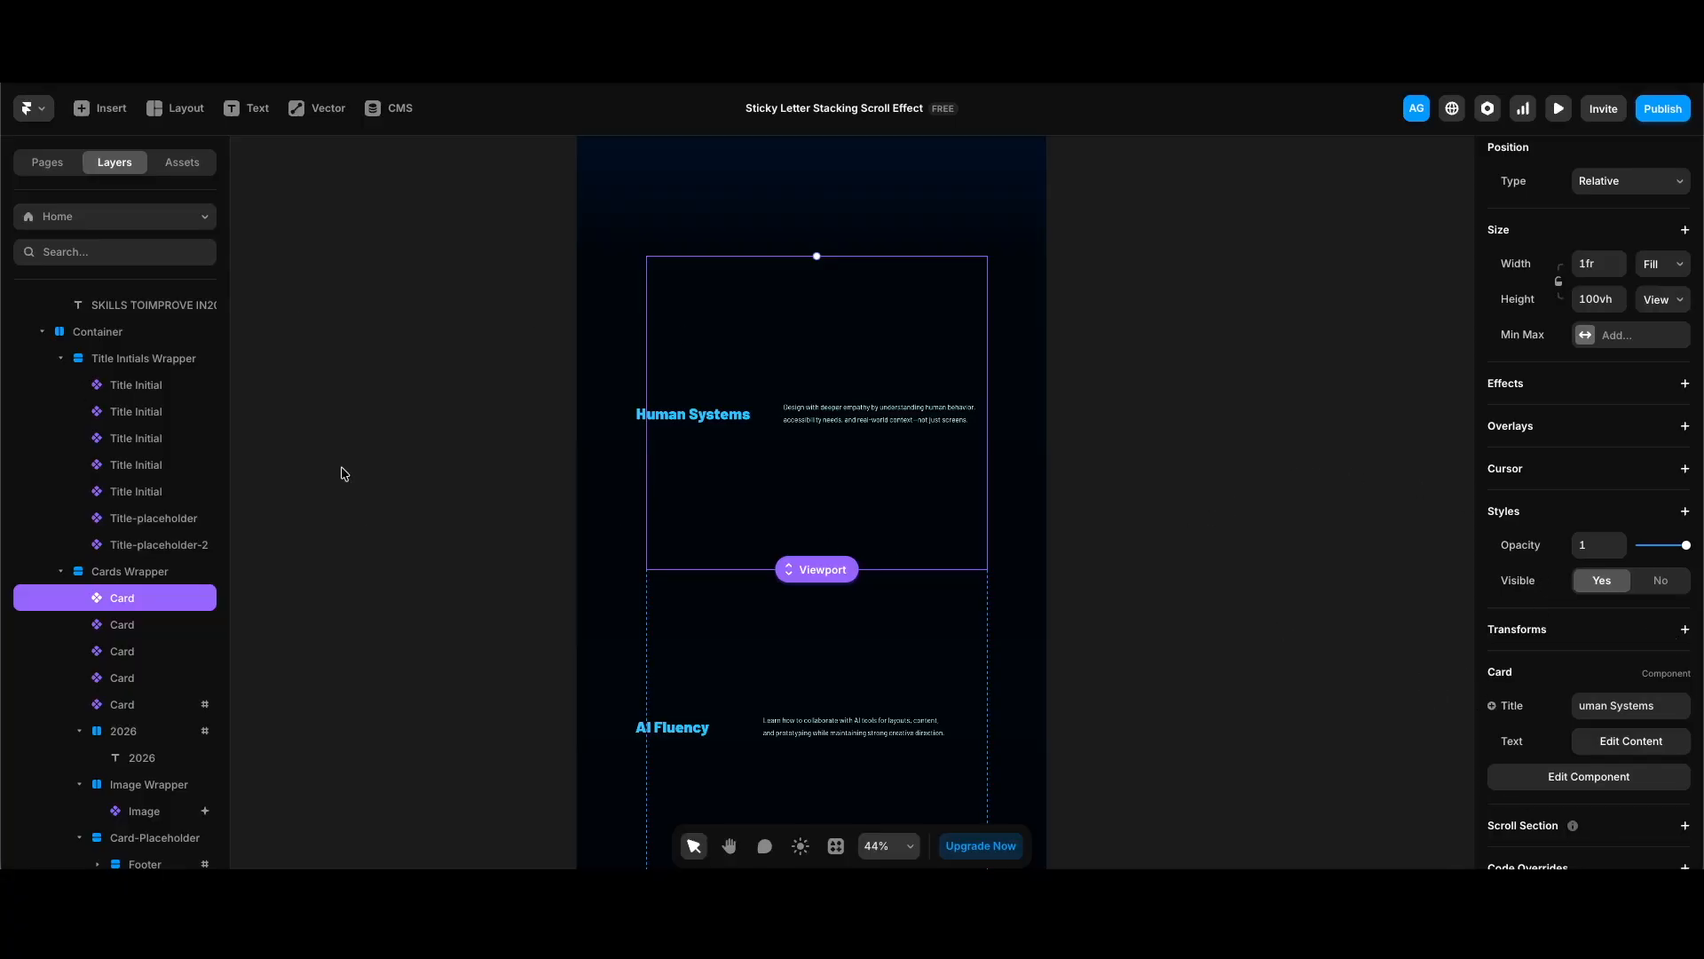
{"action": "scroll", "coordinate": [338, 466], "scroll_direction": "right", "scroll_amount": 1}
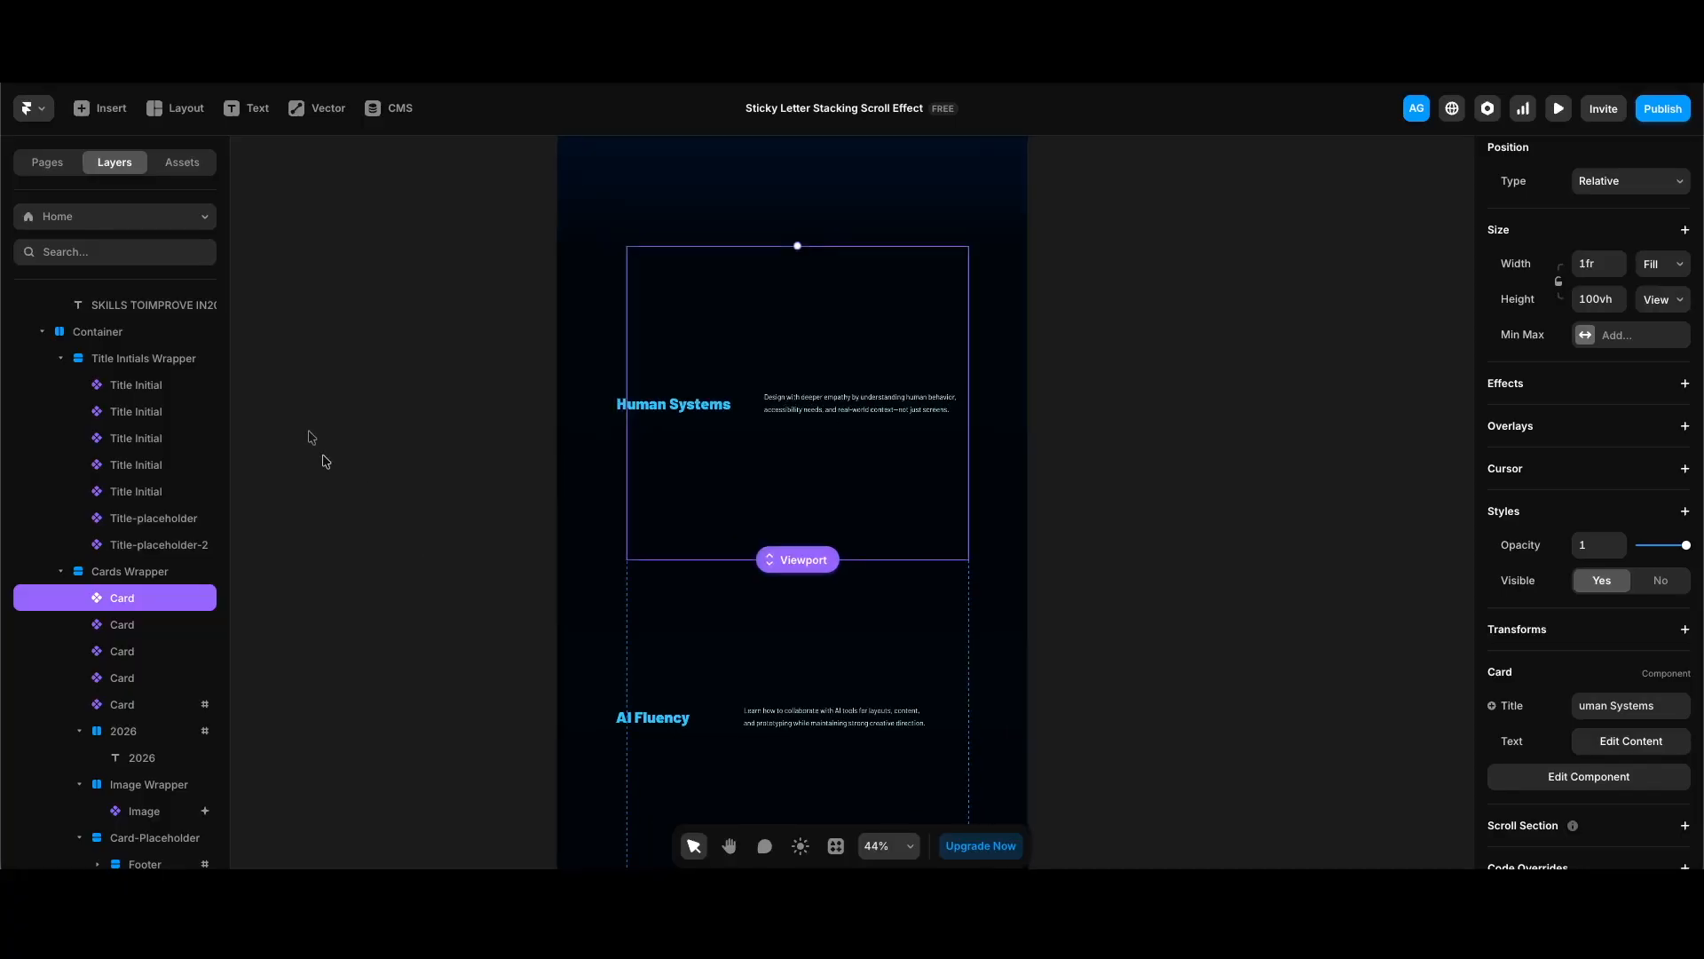
Inspect the sticky positions of the first two Title Initial layers and the settings of the title and card placeholders.
{"action": "left_click", "coordinate": [179, 384]}
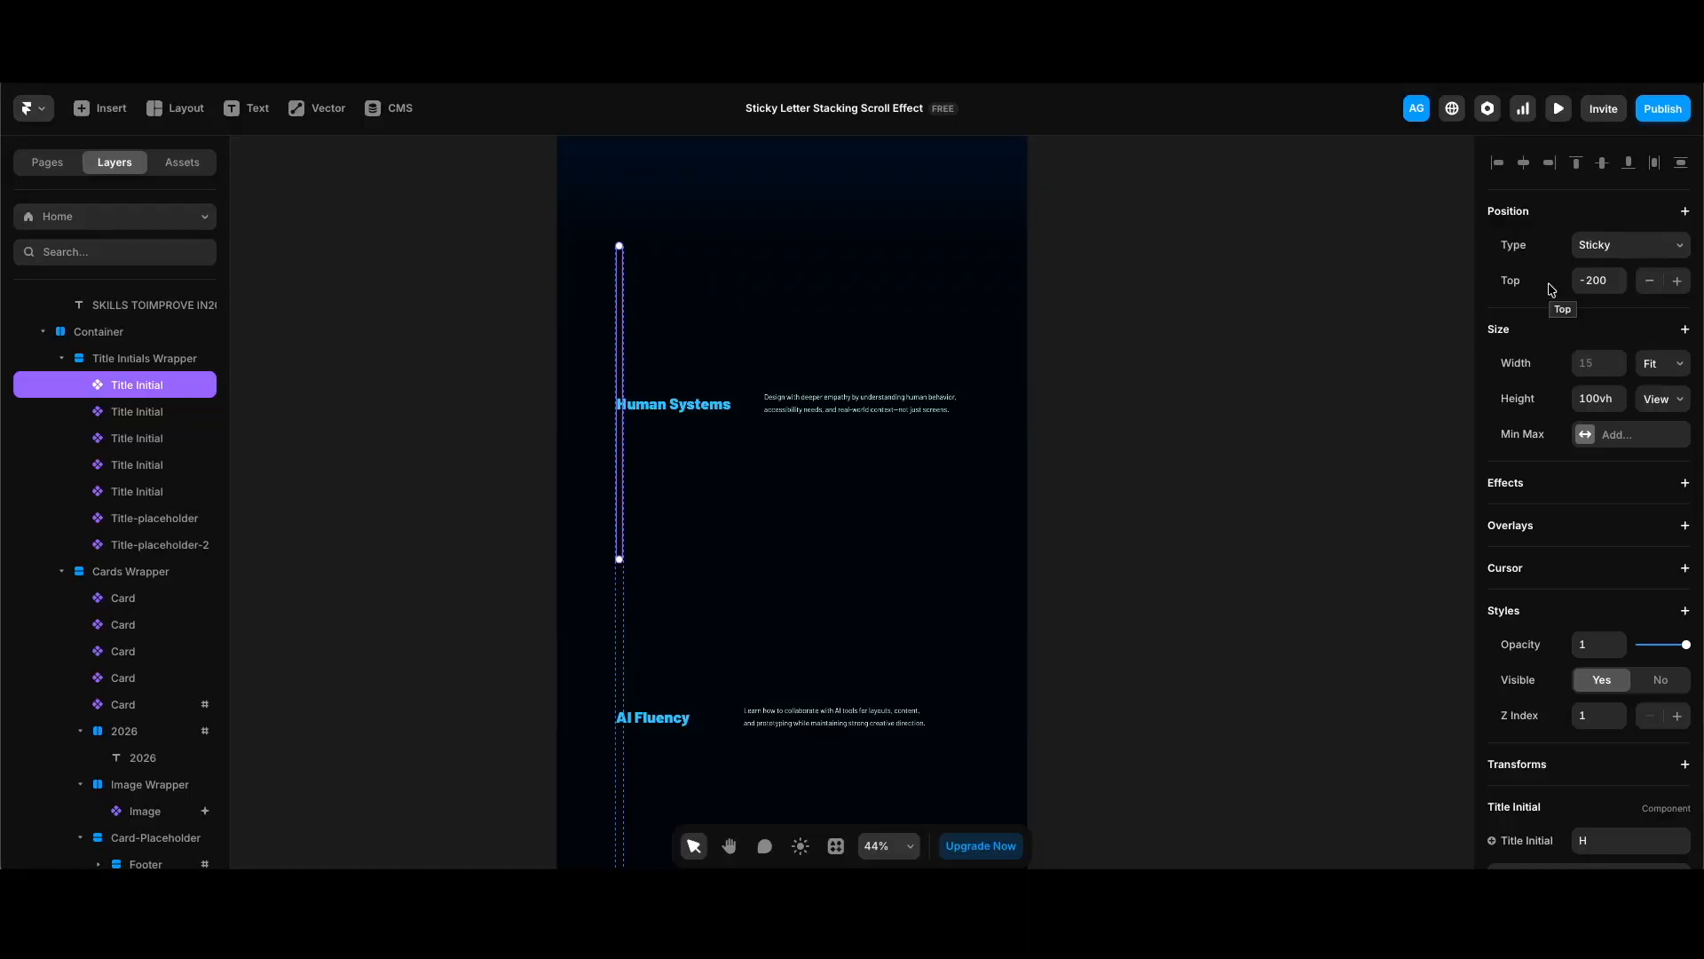
{"action": "key", "text": "Tab"}
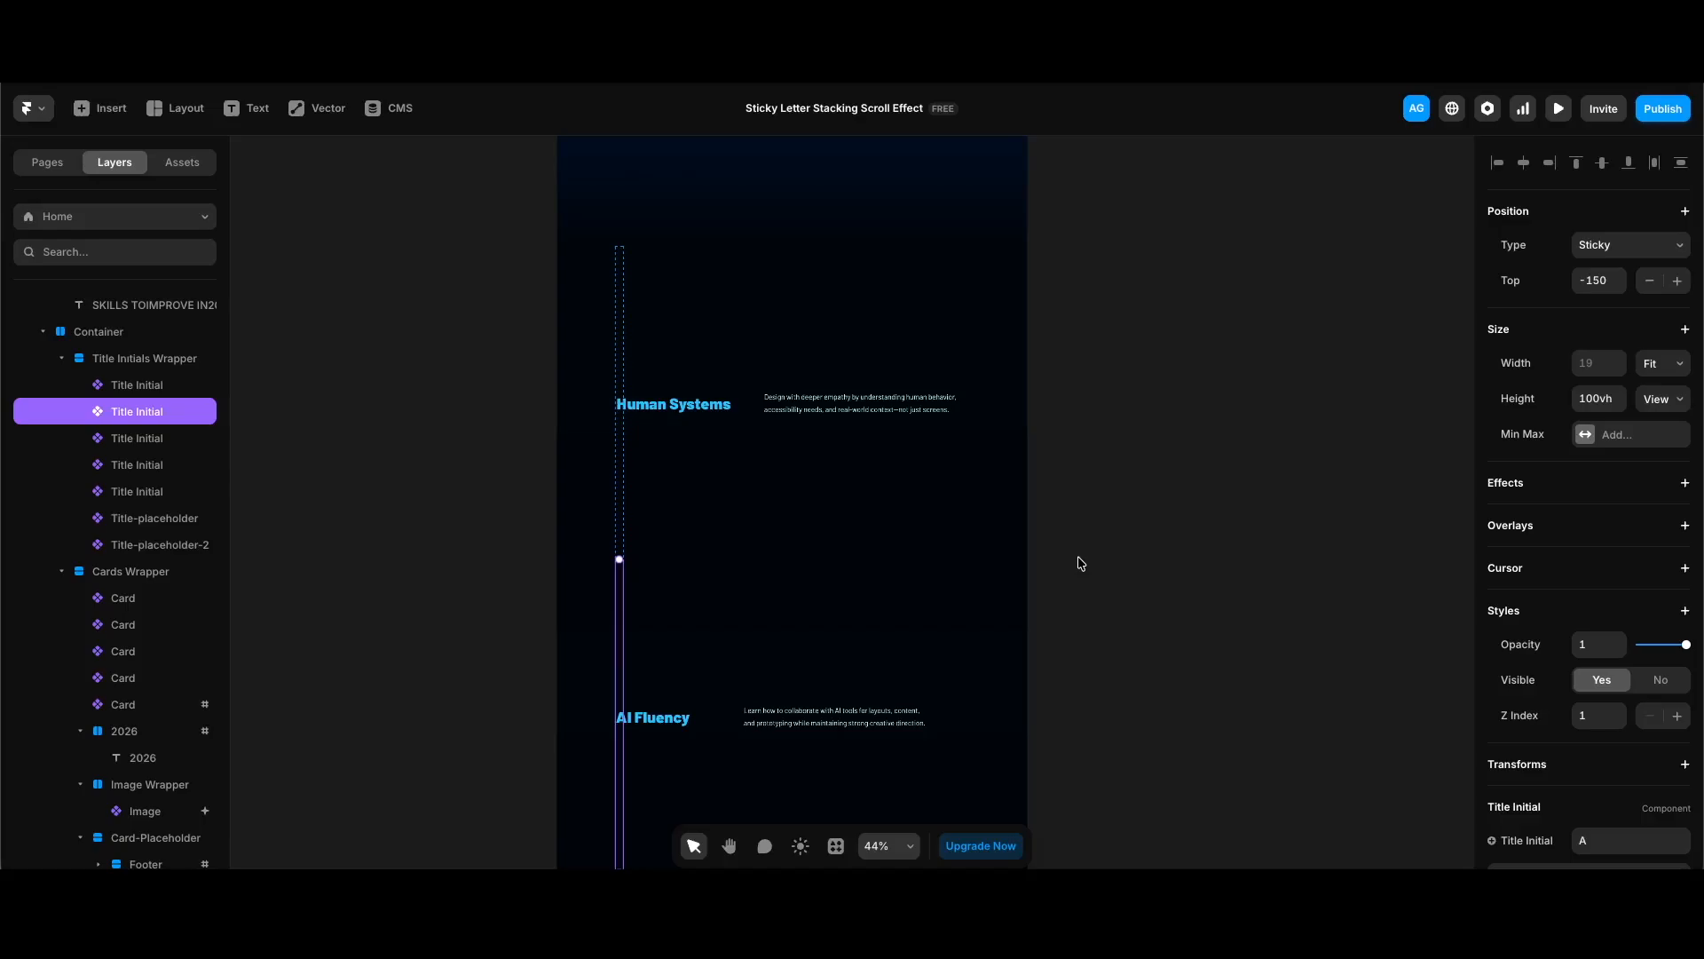
{"action": "left_click", "coordinate": [115, 519]}
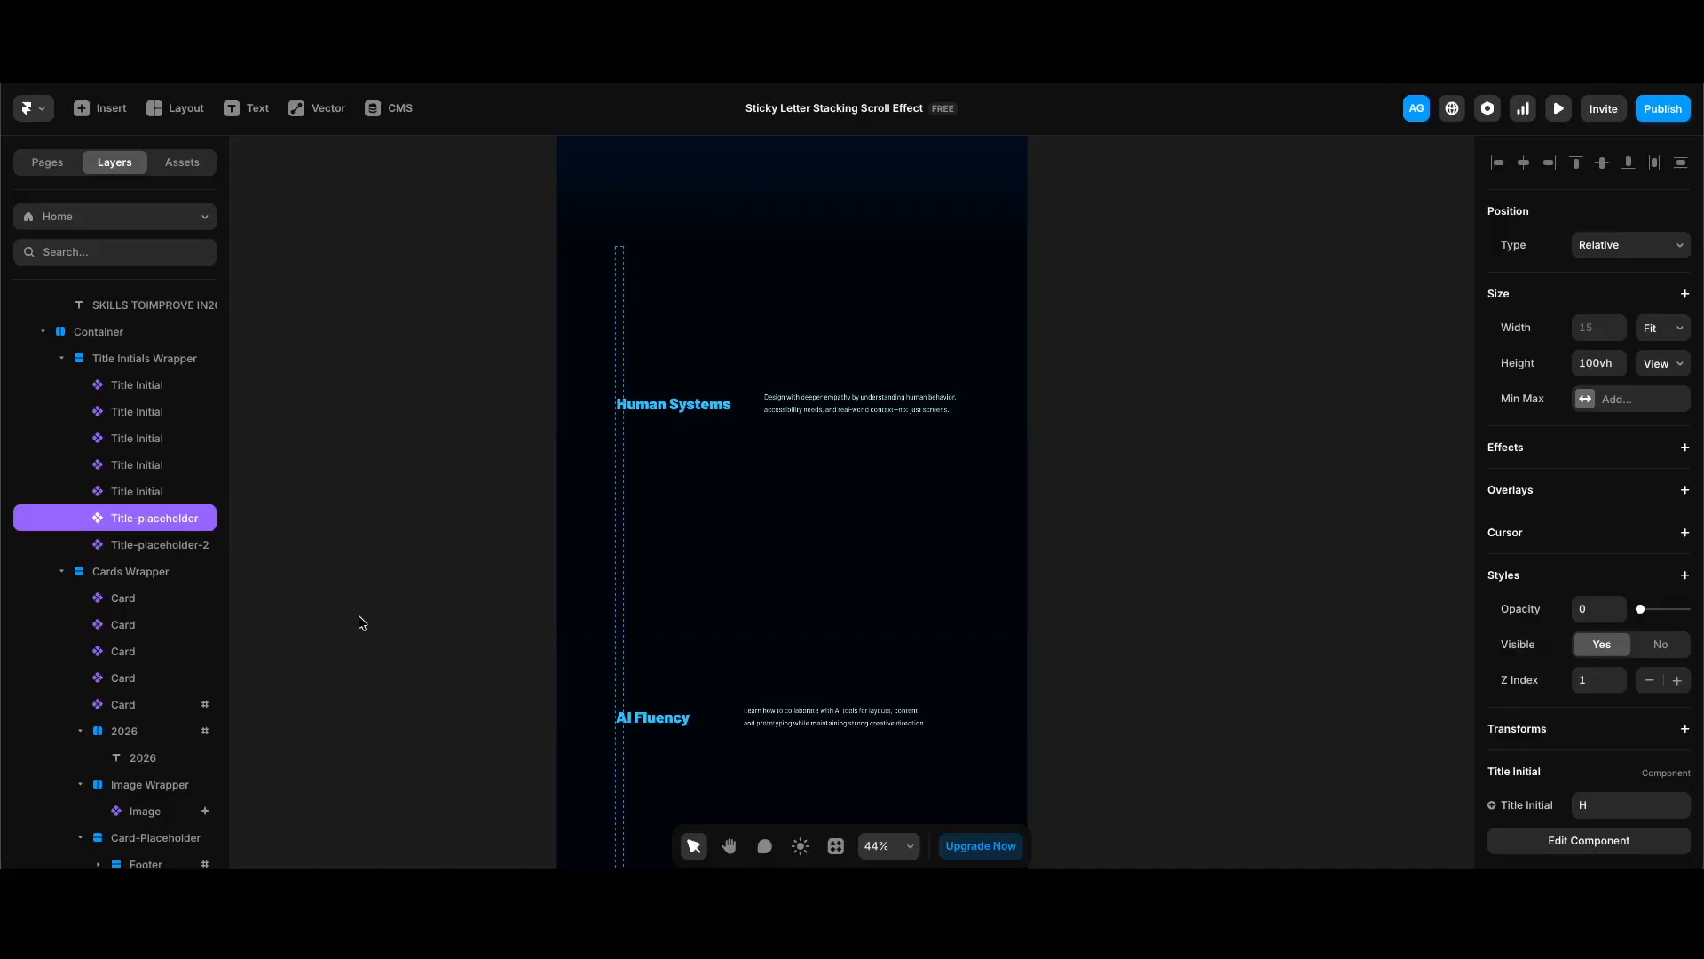
{"action": "left_click", "coordinate": [184, 549]}
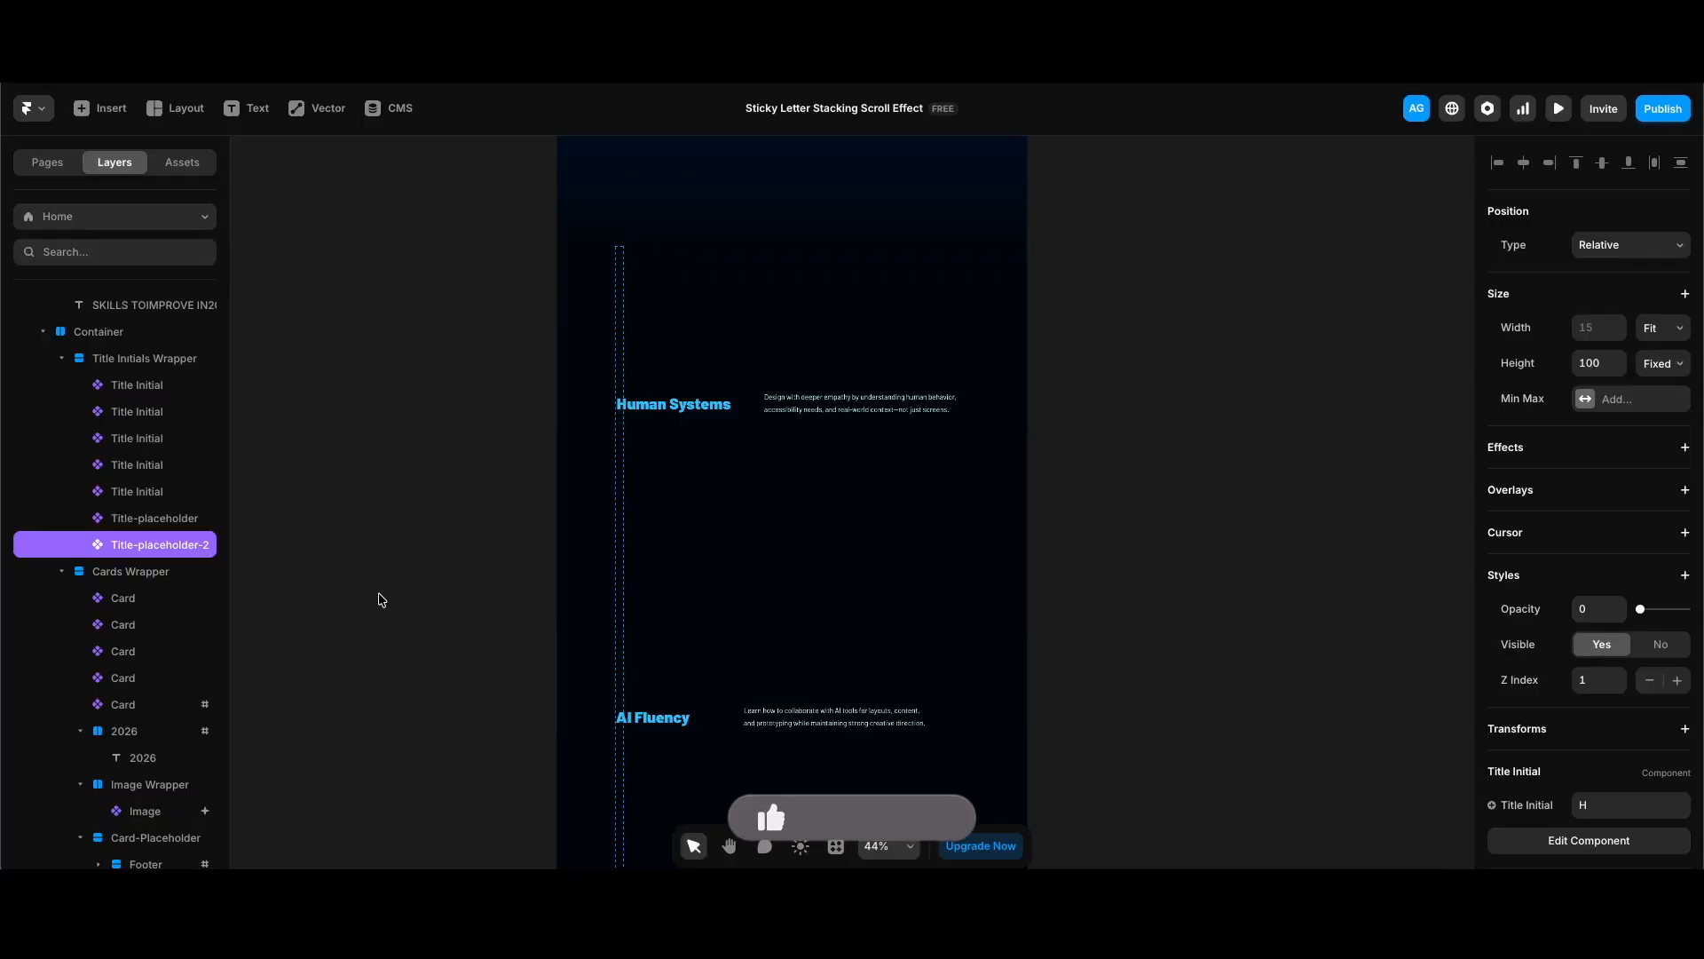
{"action": "scroll", "coordinate": [150, 766], "scroll_direction": "down", "scroll_amount": 1}
{"action": "left_click", "coordinate": [151, 833]}
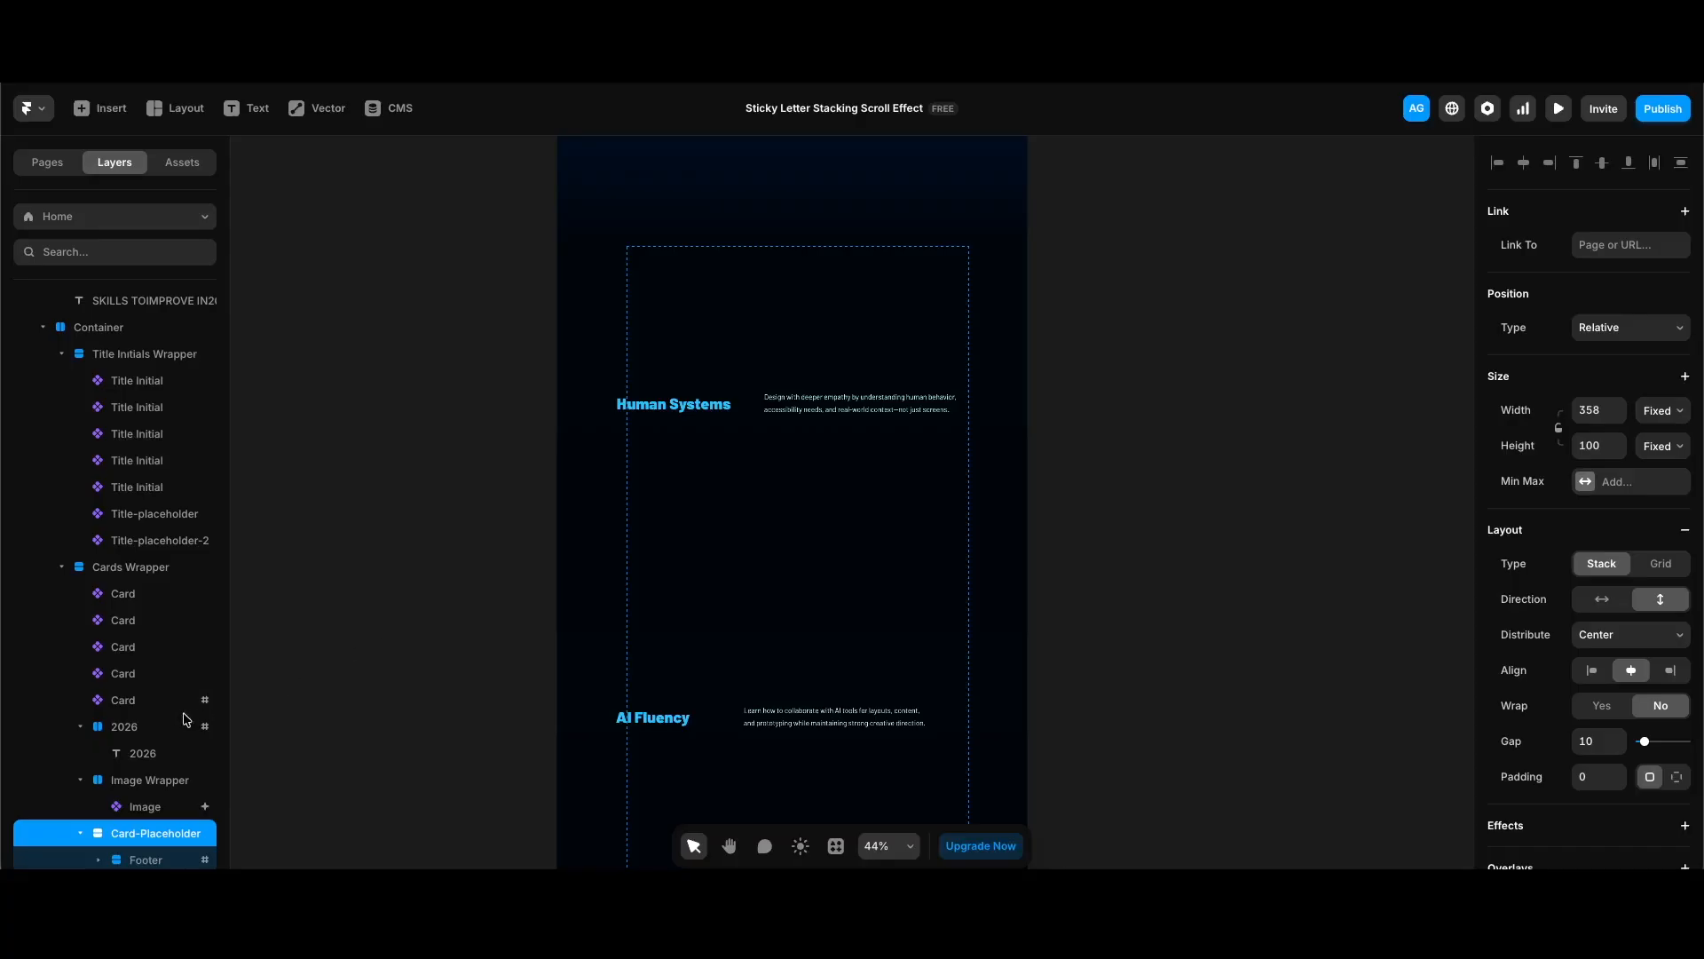
Open the Image component from the Image Wrapper and examine its two variants and the spring transition of Variant 1.
{"action": "left_click", "coordinate": [161, 806]}
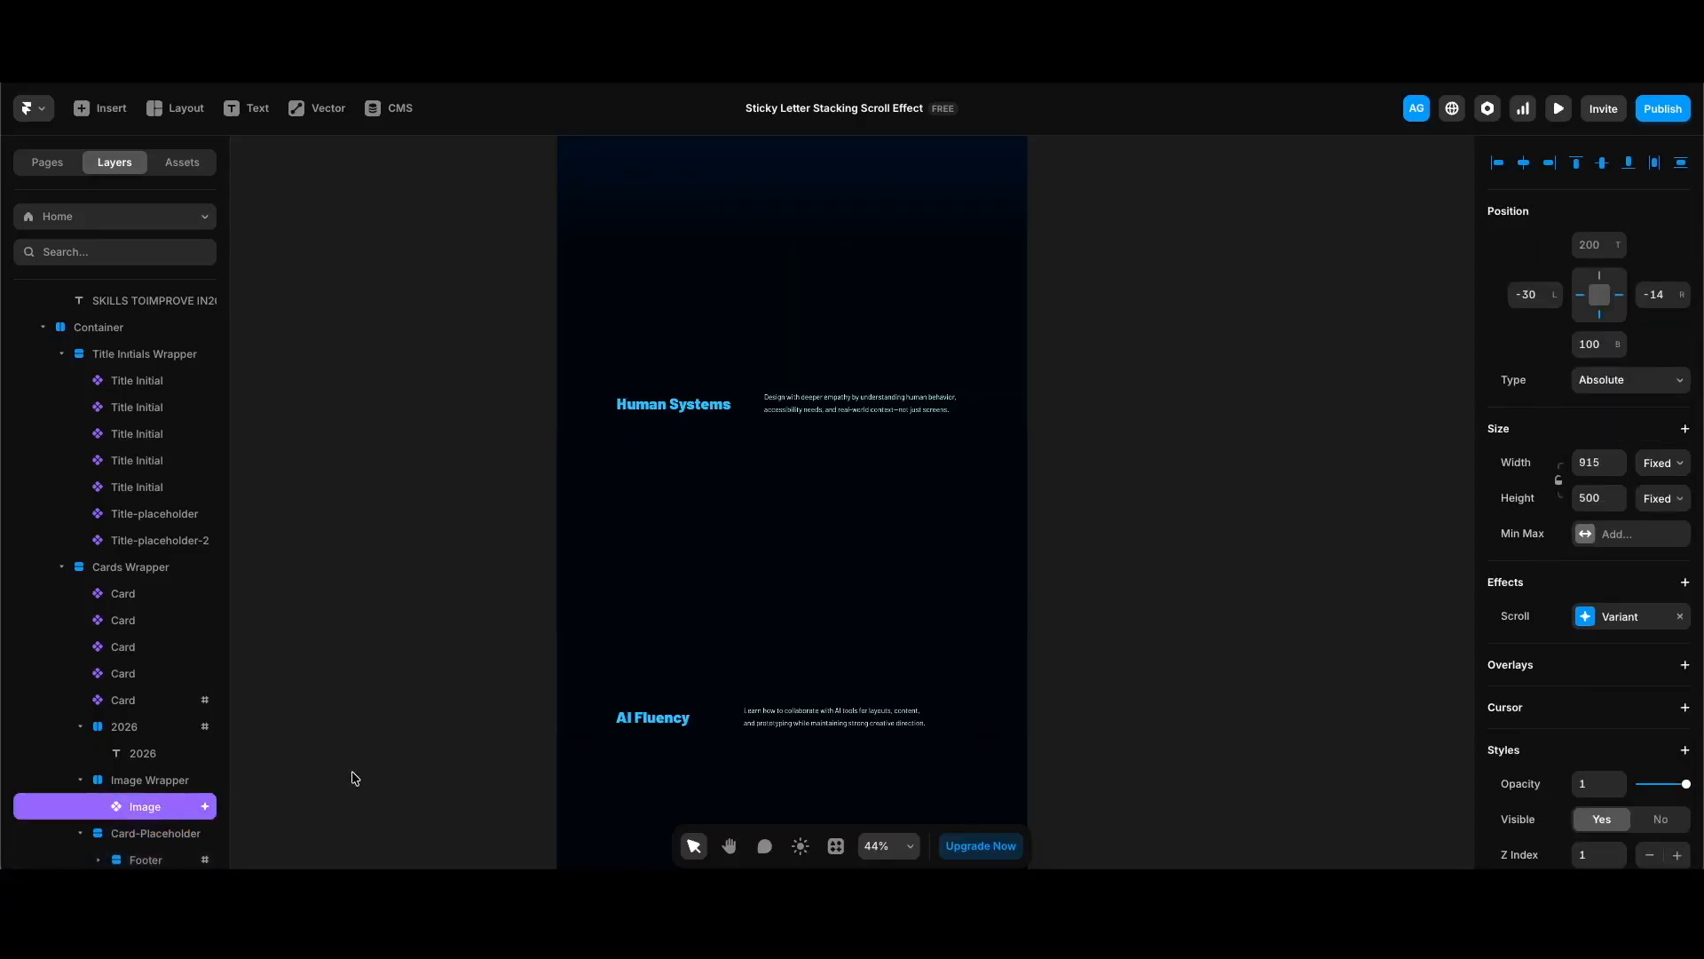
{"action": "scroll", "coordinate": [899, 654], "scroll_direction": "down", "scroll_amount": 5}
{"action": "double_click", "coordinate": [899, 653]}
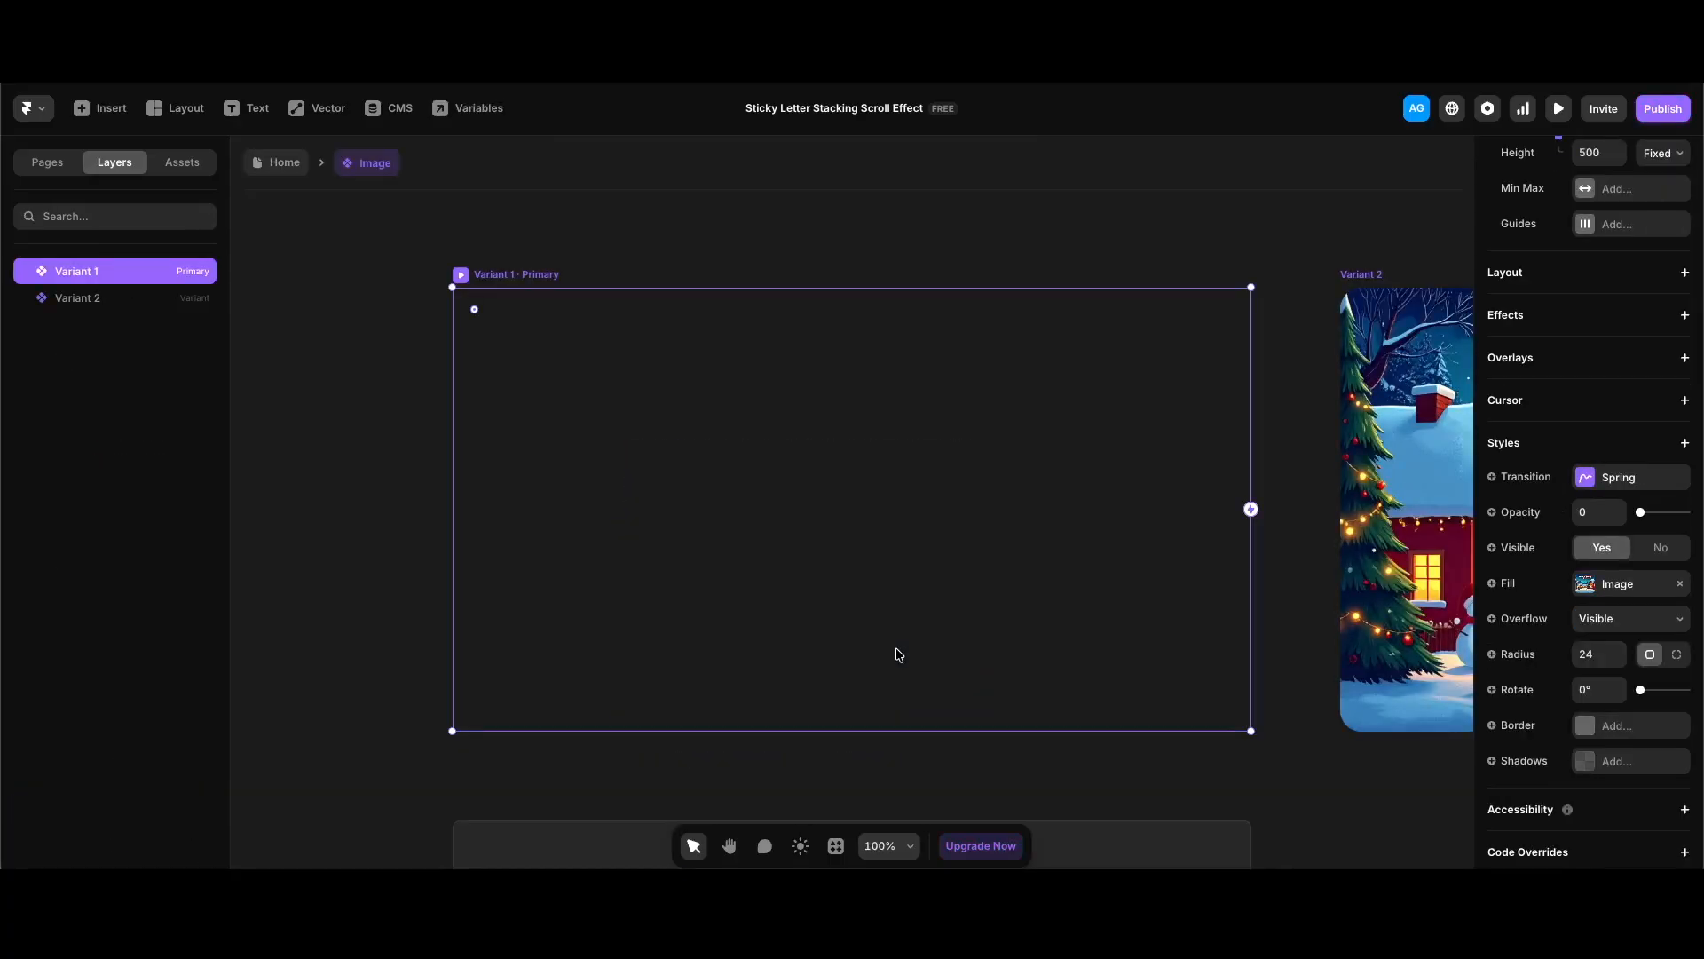
{"action": "scroll", "coordinate": [611, 505], "scroll_direction": "down", "scroll_amount": 5}
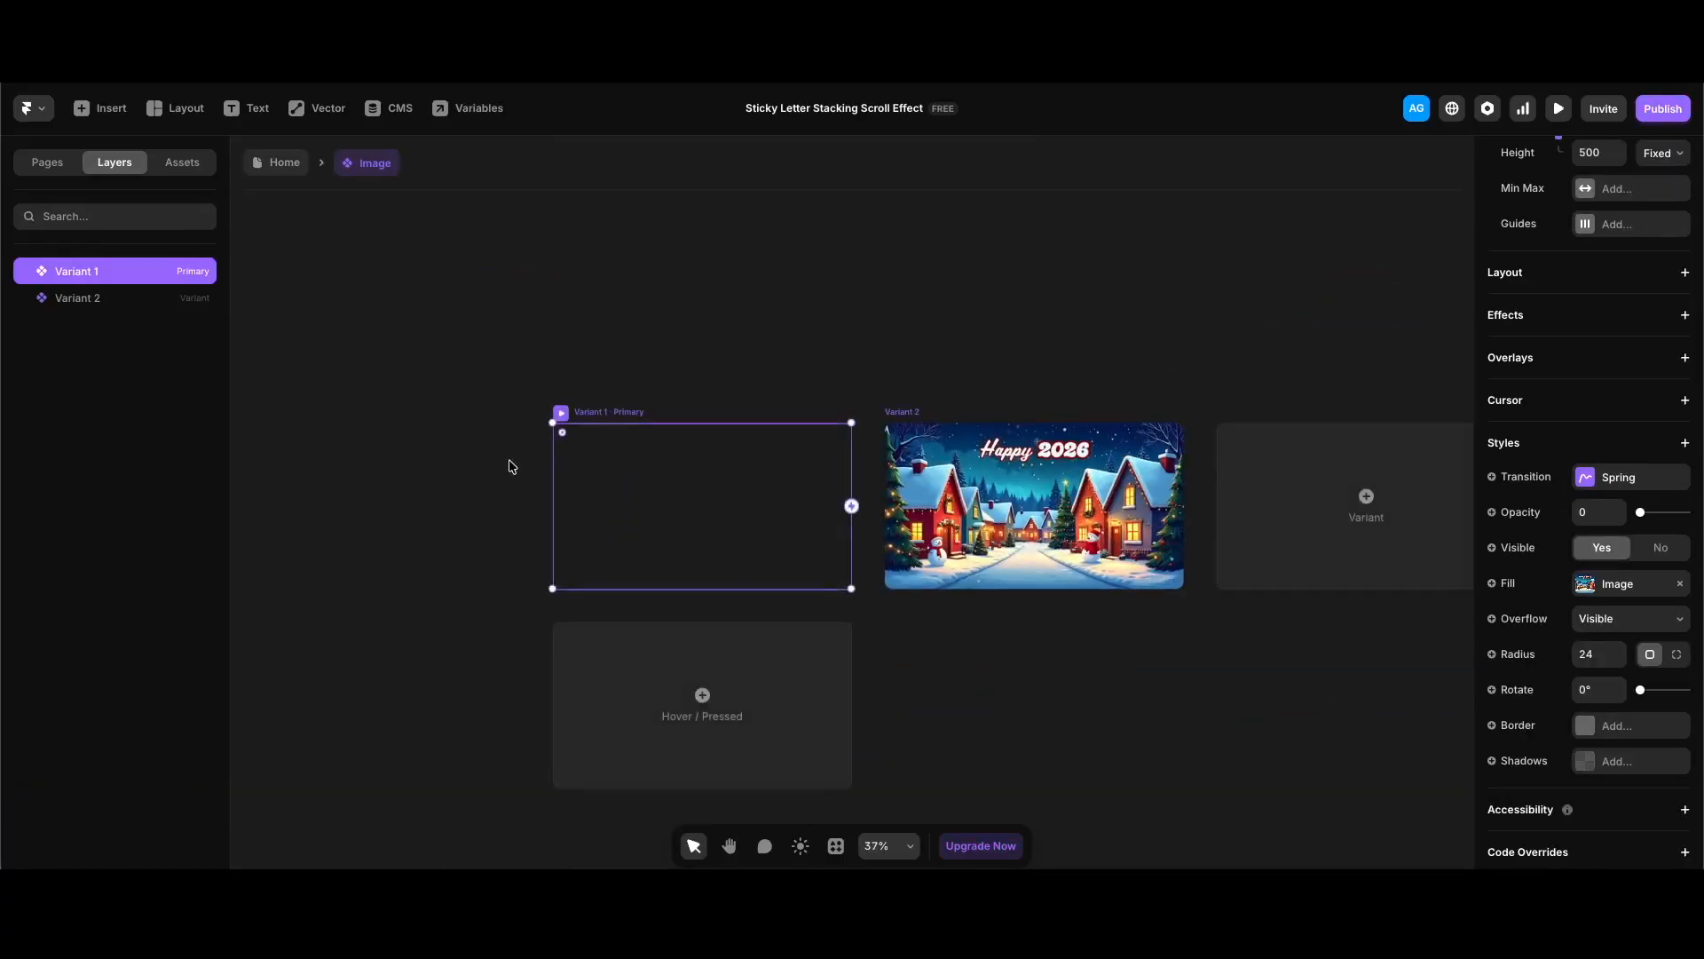
{"action": "scroll", "coordinate": [516, 511], "scroll_direction": "right", "scroll_amount": 1}
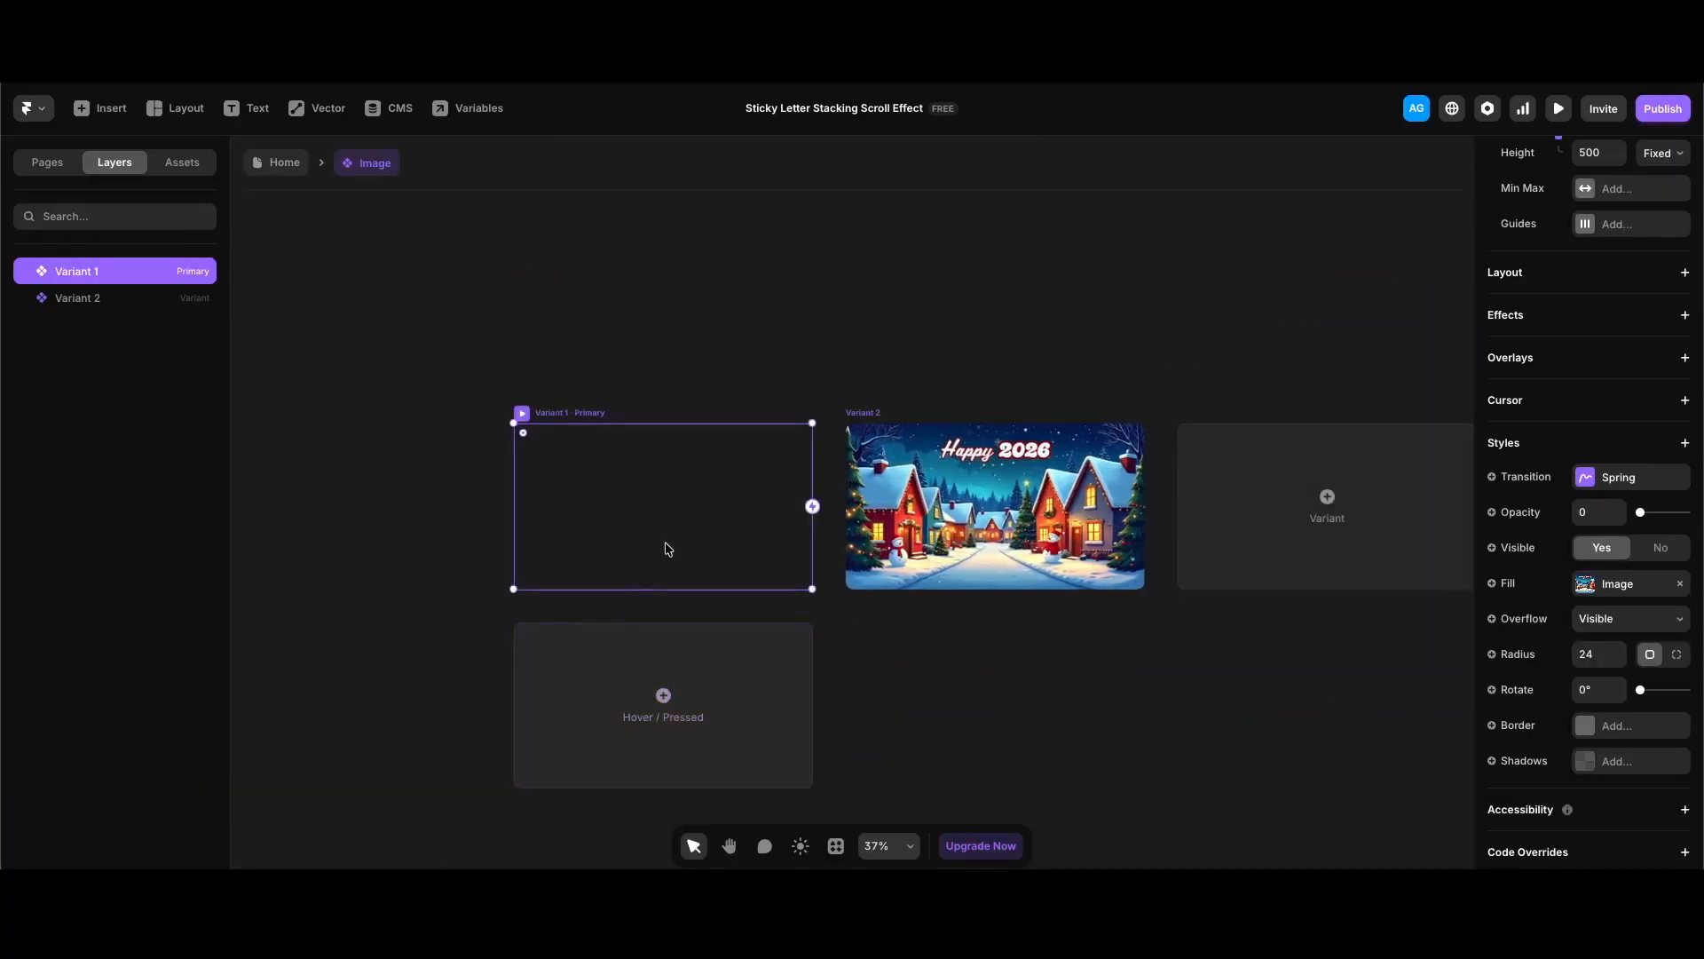
{"action": "left_click", "coordinate": [1609, 477]}
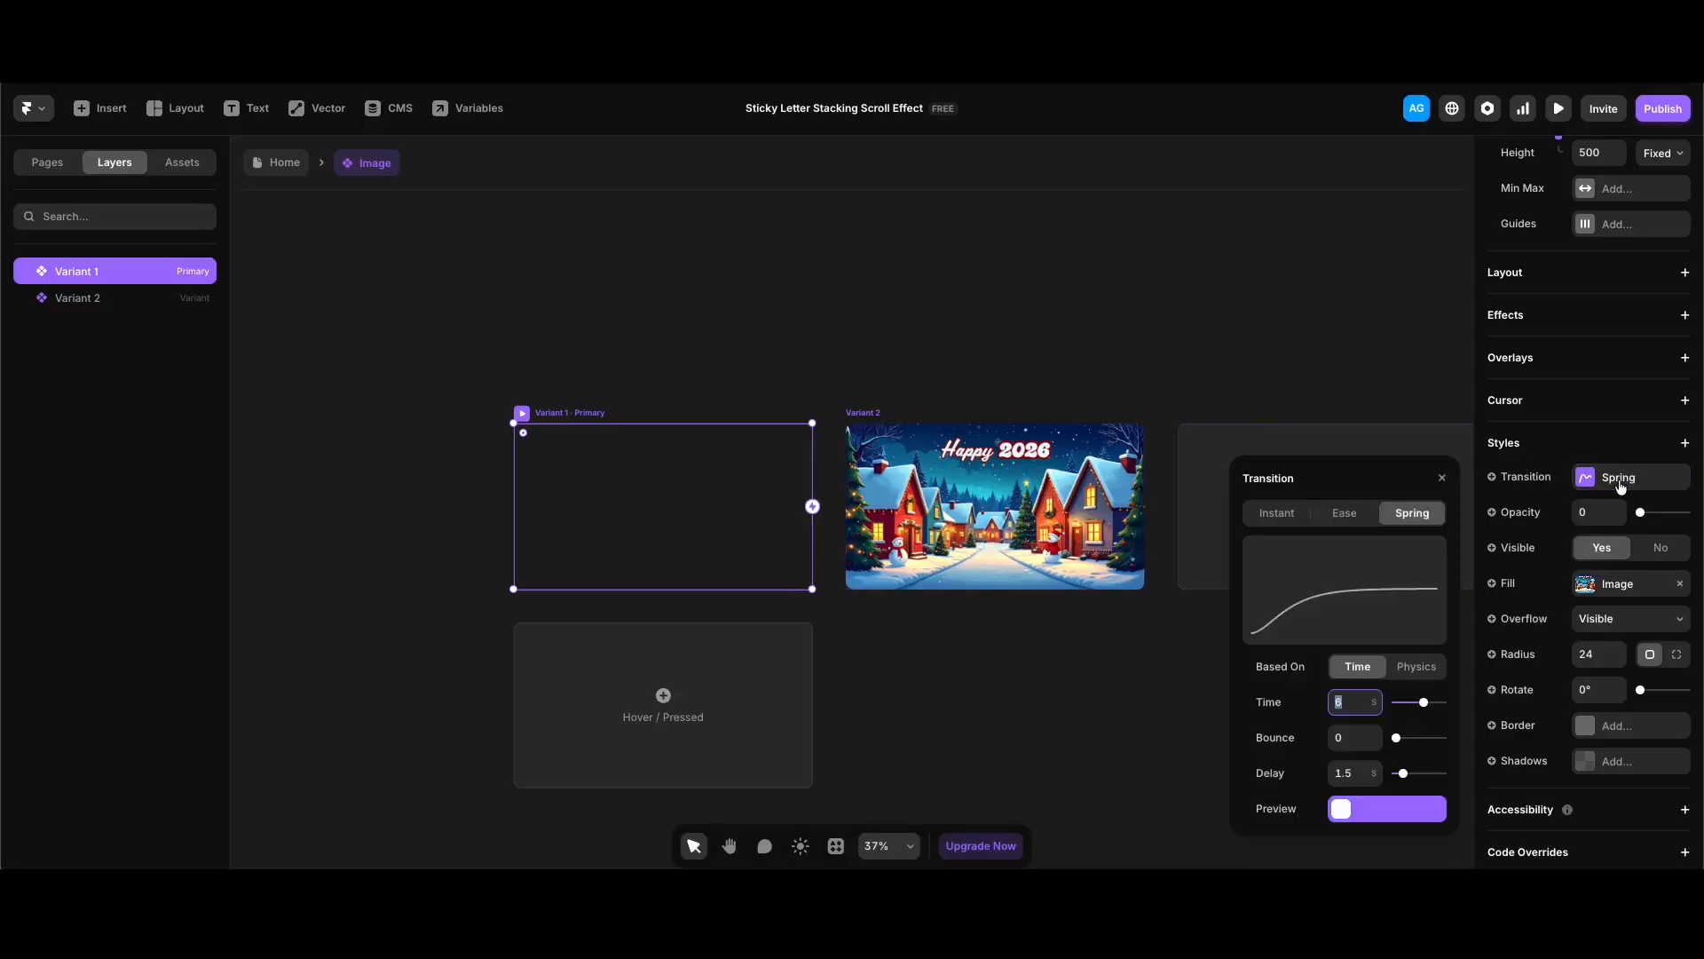
{"action": "left_click", "coordinate": [1345, 704]}
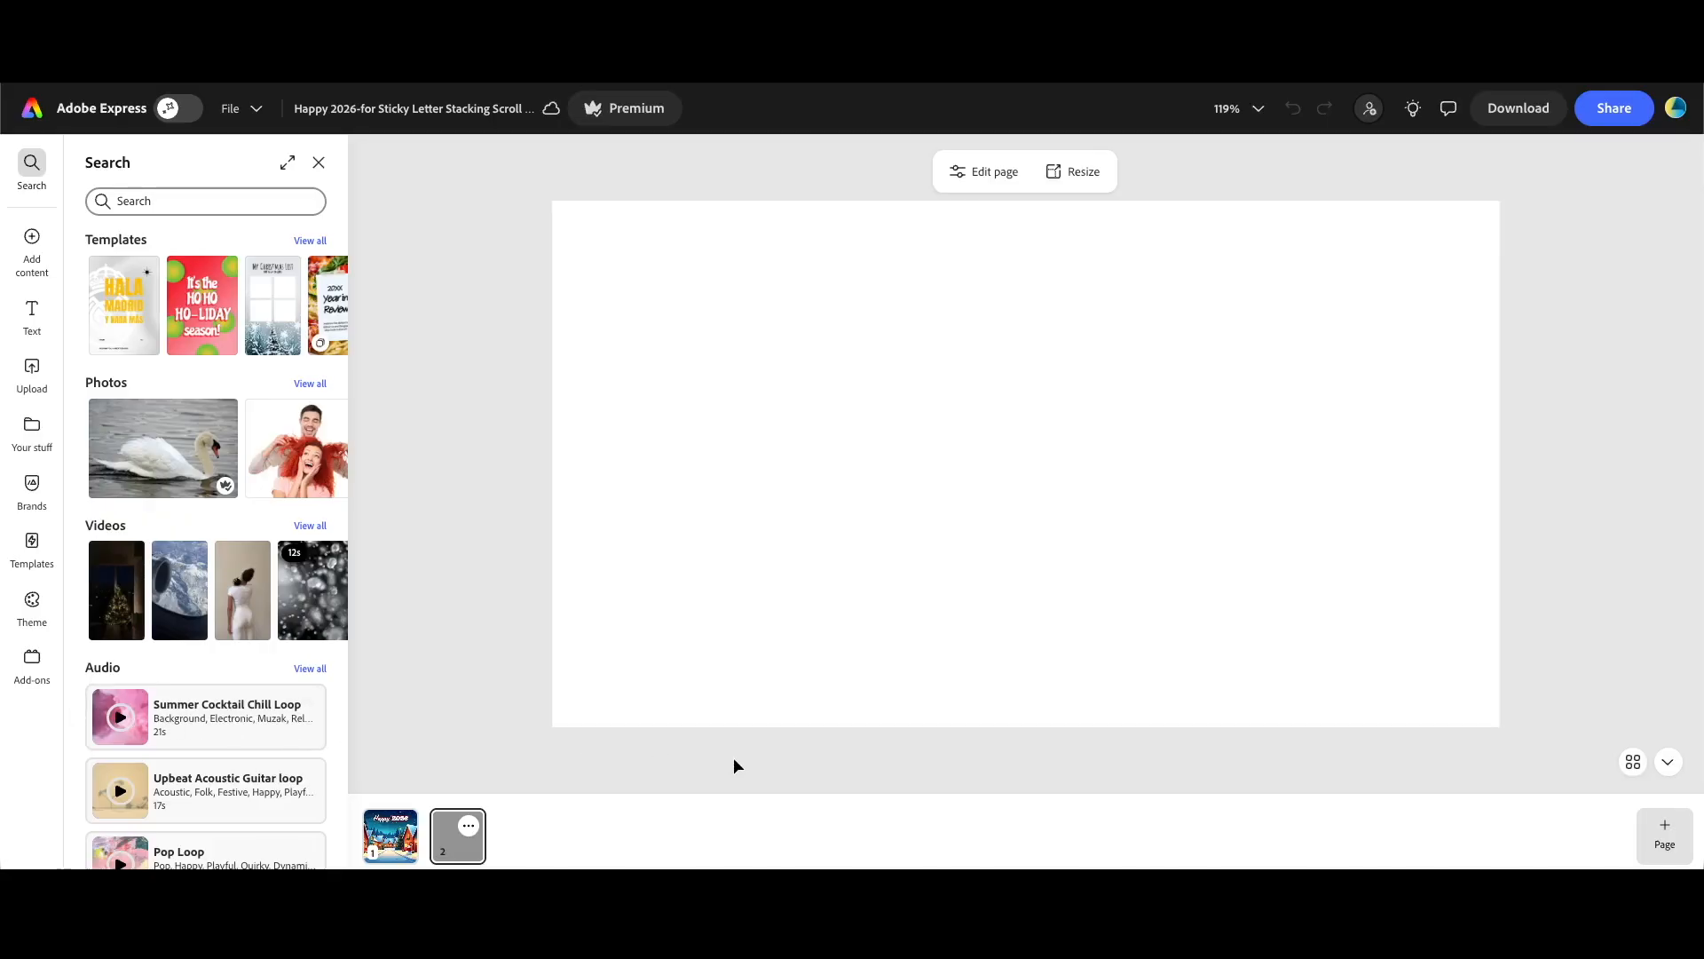
In Adobe Express, start a generative AI image in Widescreen (16:9) size on the blank second page.
{"action": "left_click", "coordinate": [37, 261]}
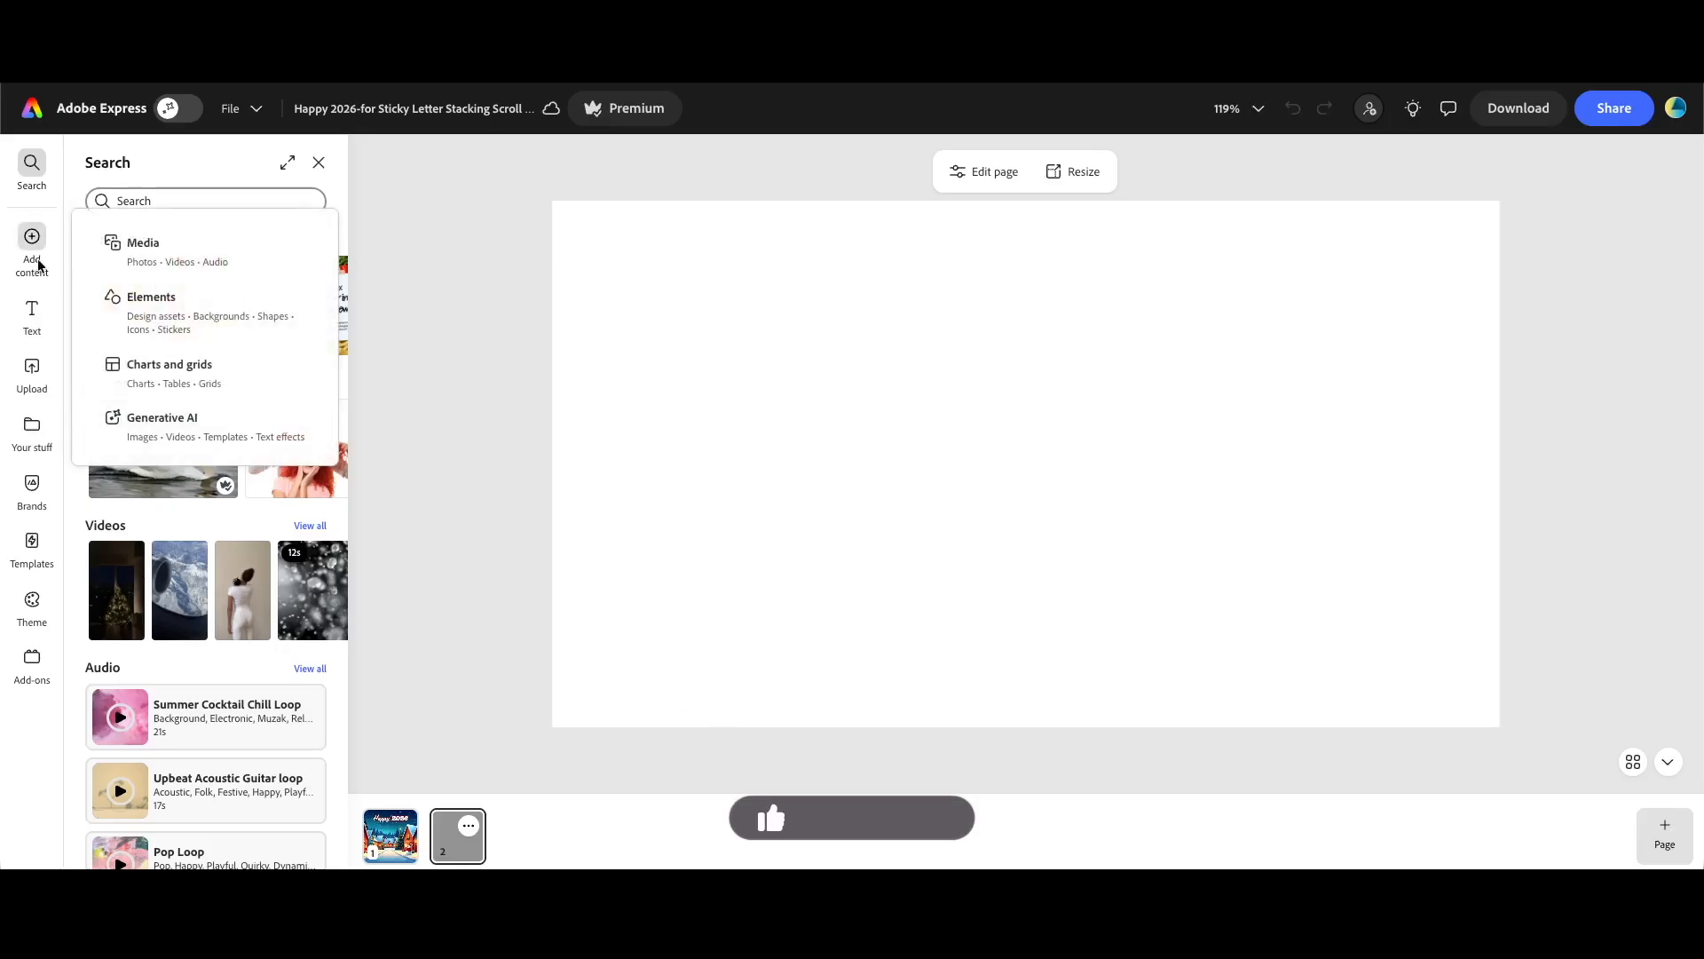
{"action": "left_click", "coordinate": [280, 433]}
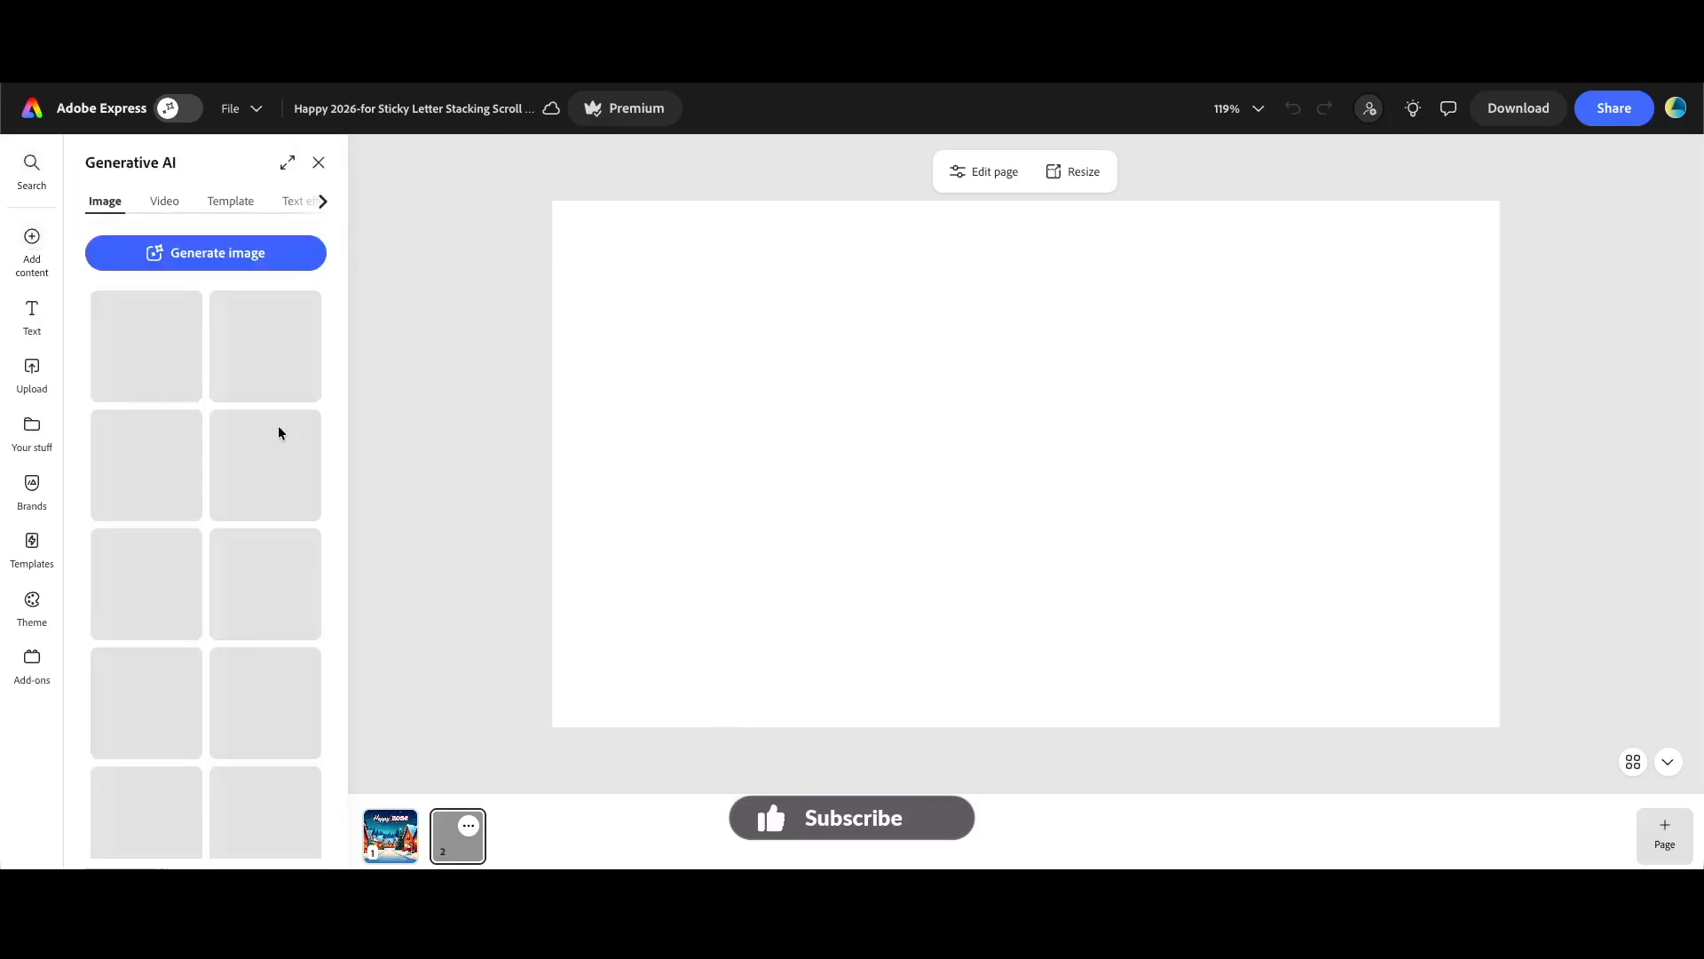
{"action": "left_click", "coordinate": [261, 256]}
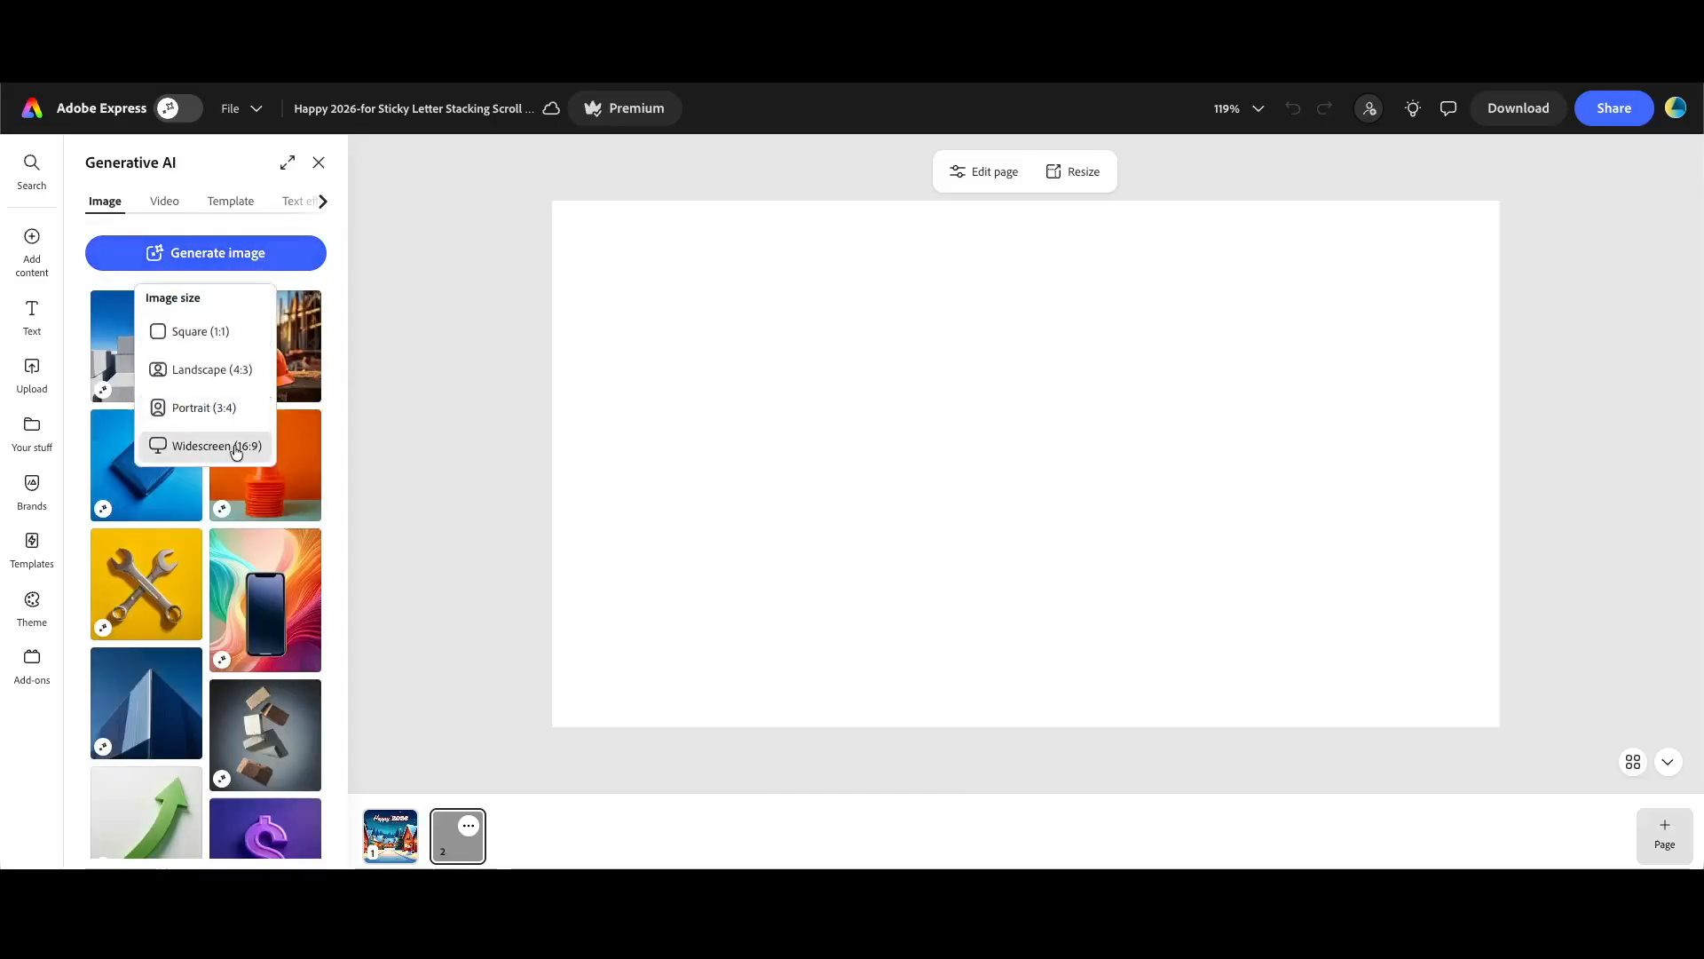
{"action": "left_click", "coordinate": [241, 444]}
Enlarge the image placeholder to fill the page and generate a cozy illustration from the pasted prompt, with no text, numbers or signage.
{"action": "left_click_drag", "start_coordinate": [888, 431], "coordinate": [679, 430]}
{"action": "left_click_drag", "start_coordinate": [1094, 510], "coordinate": [1474, 801]}
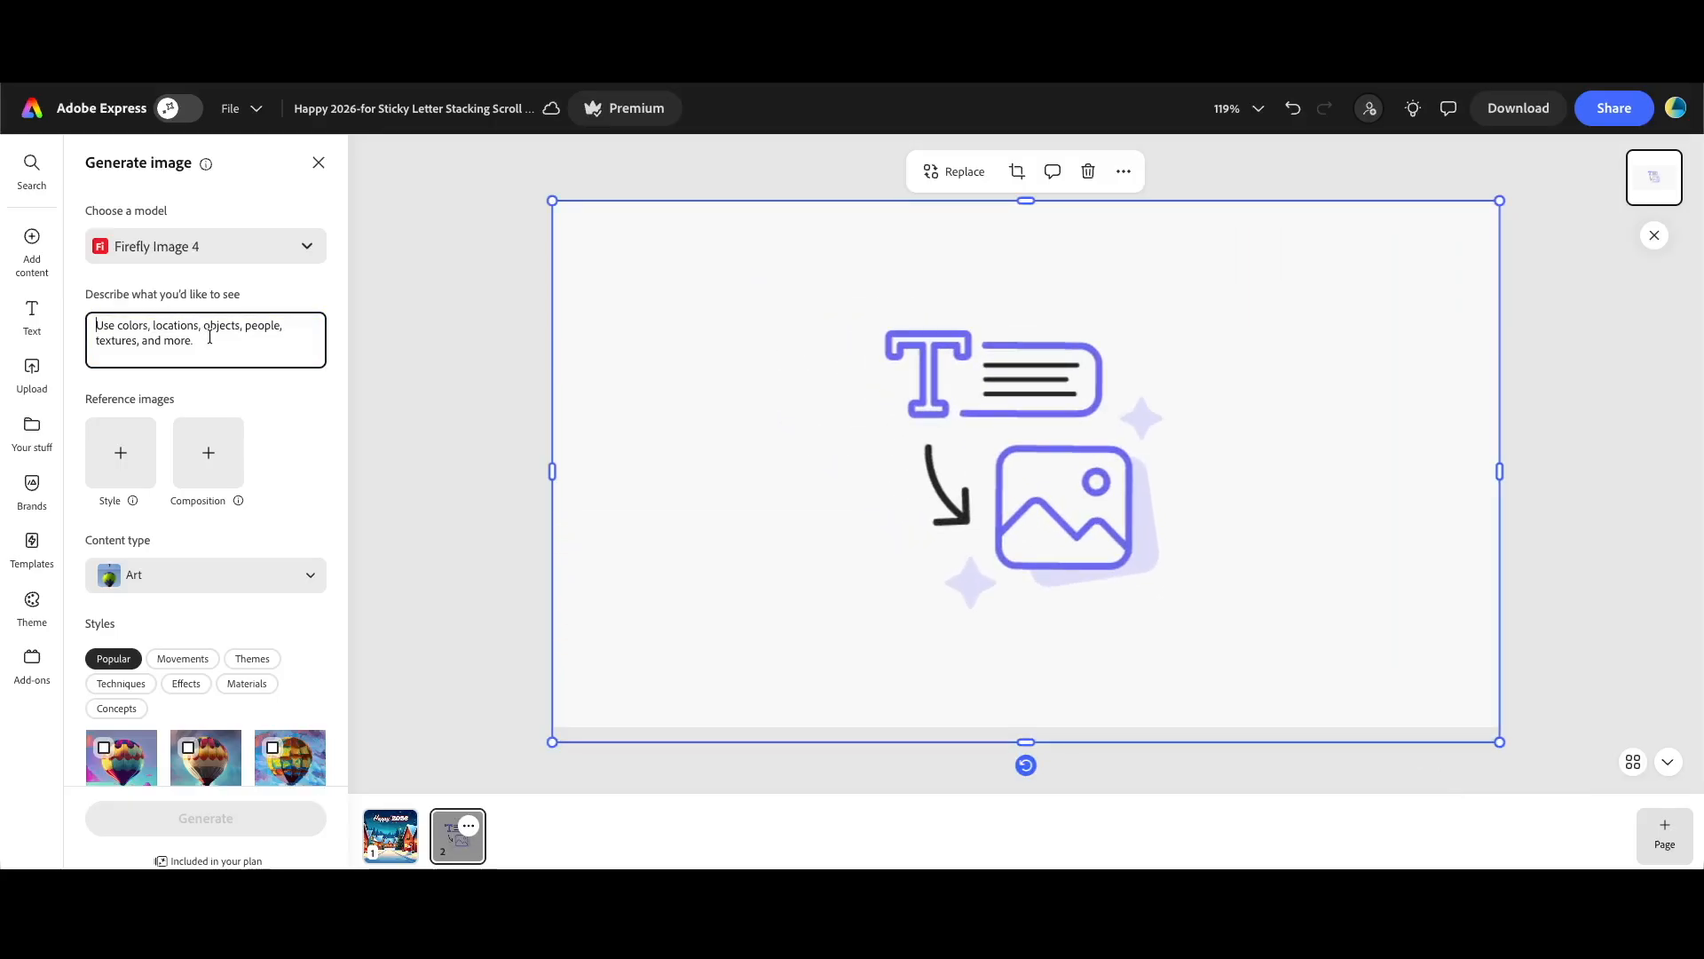
{"action": "key", "text": "ctrl+v"}
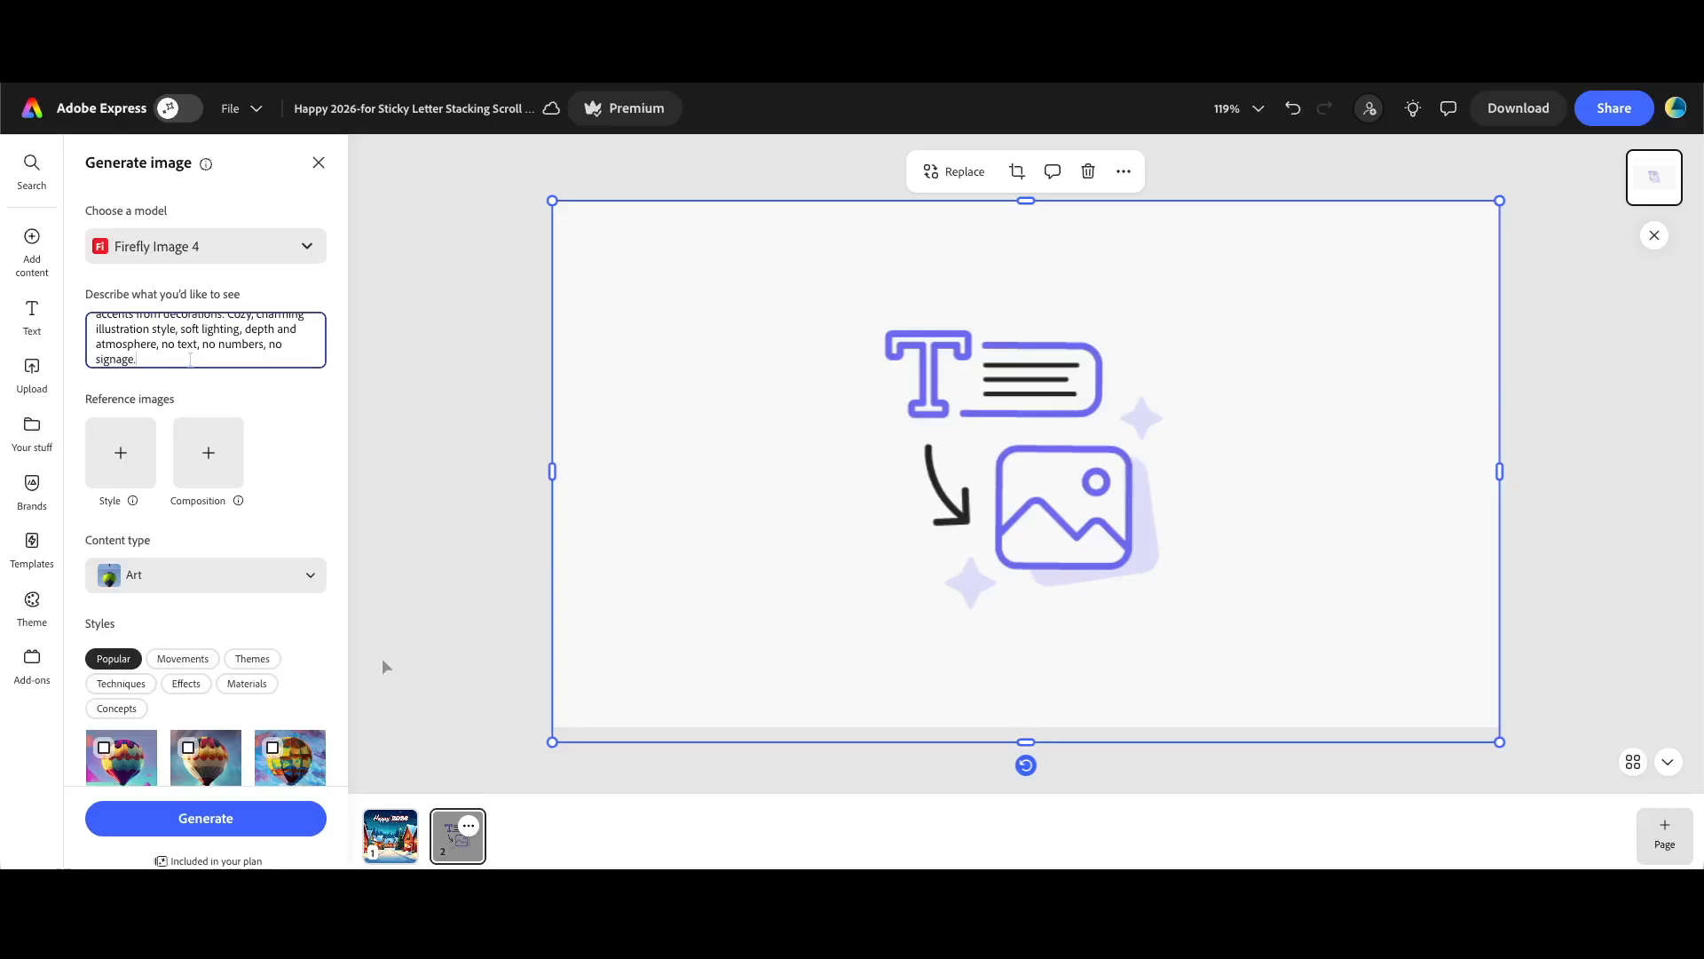
{"action": "left_click", "coordinate": [222, 822]}
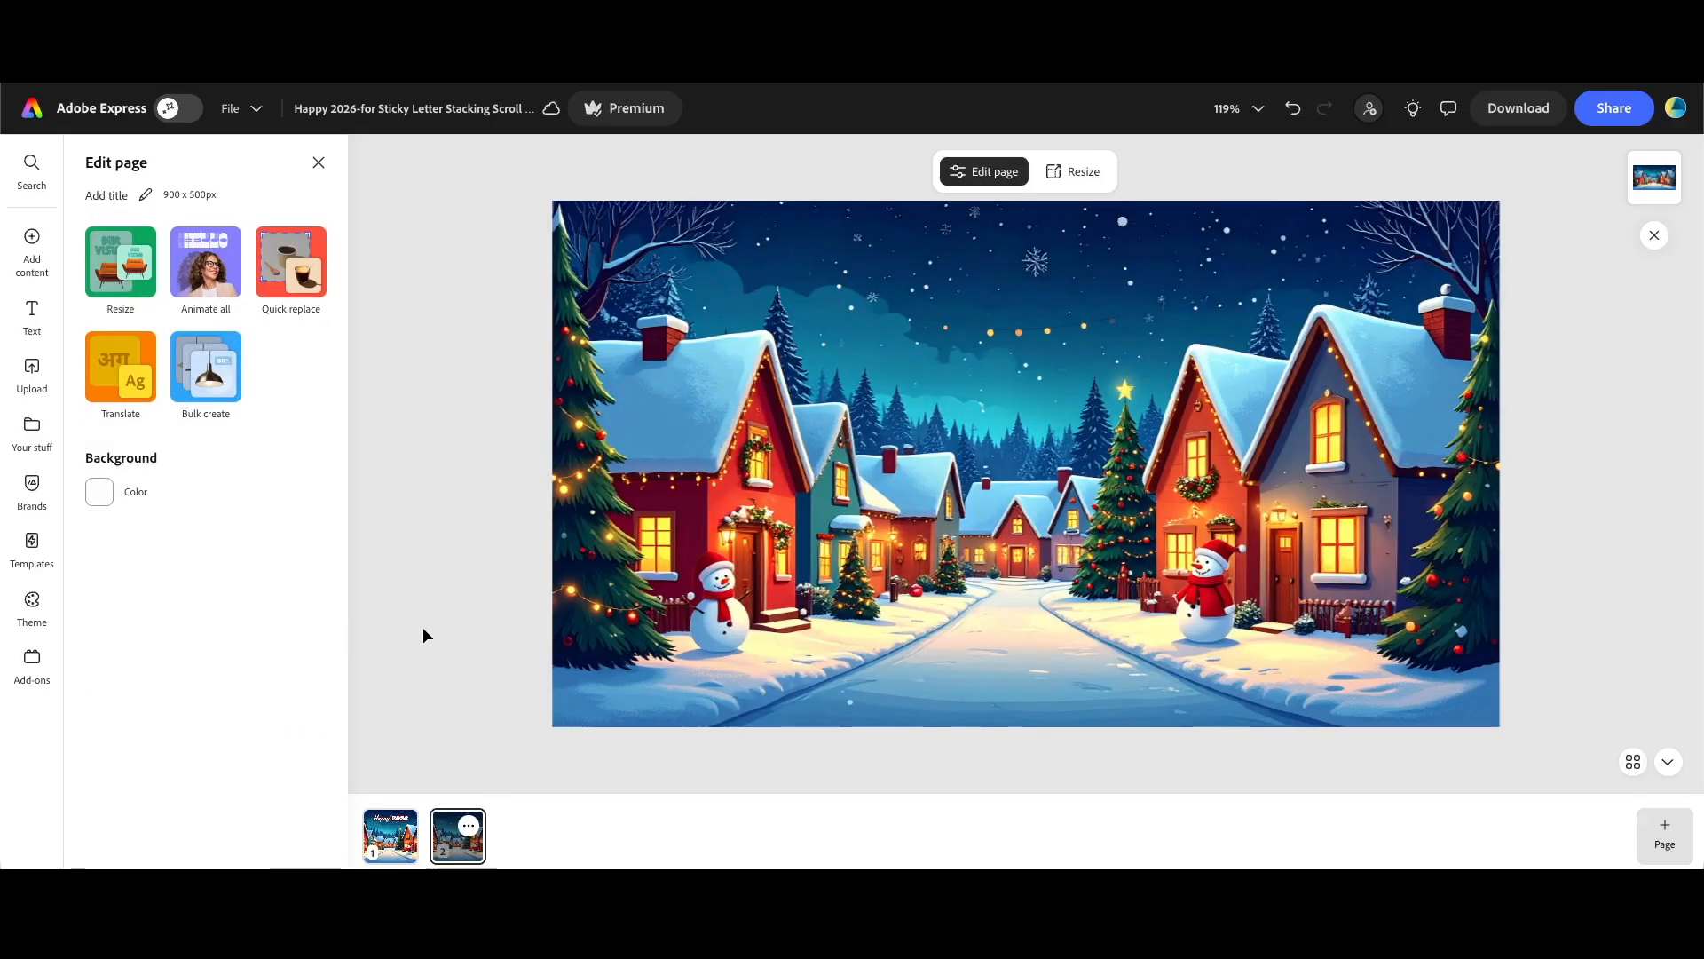
Add the text "Happy 2026" over the generated image and set its font to ScriptoramaJF Tradeshow.
{"action": "left_click", "coordinate": [32, 315]}
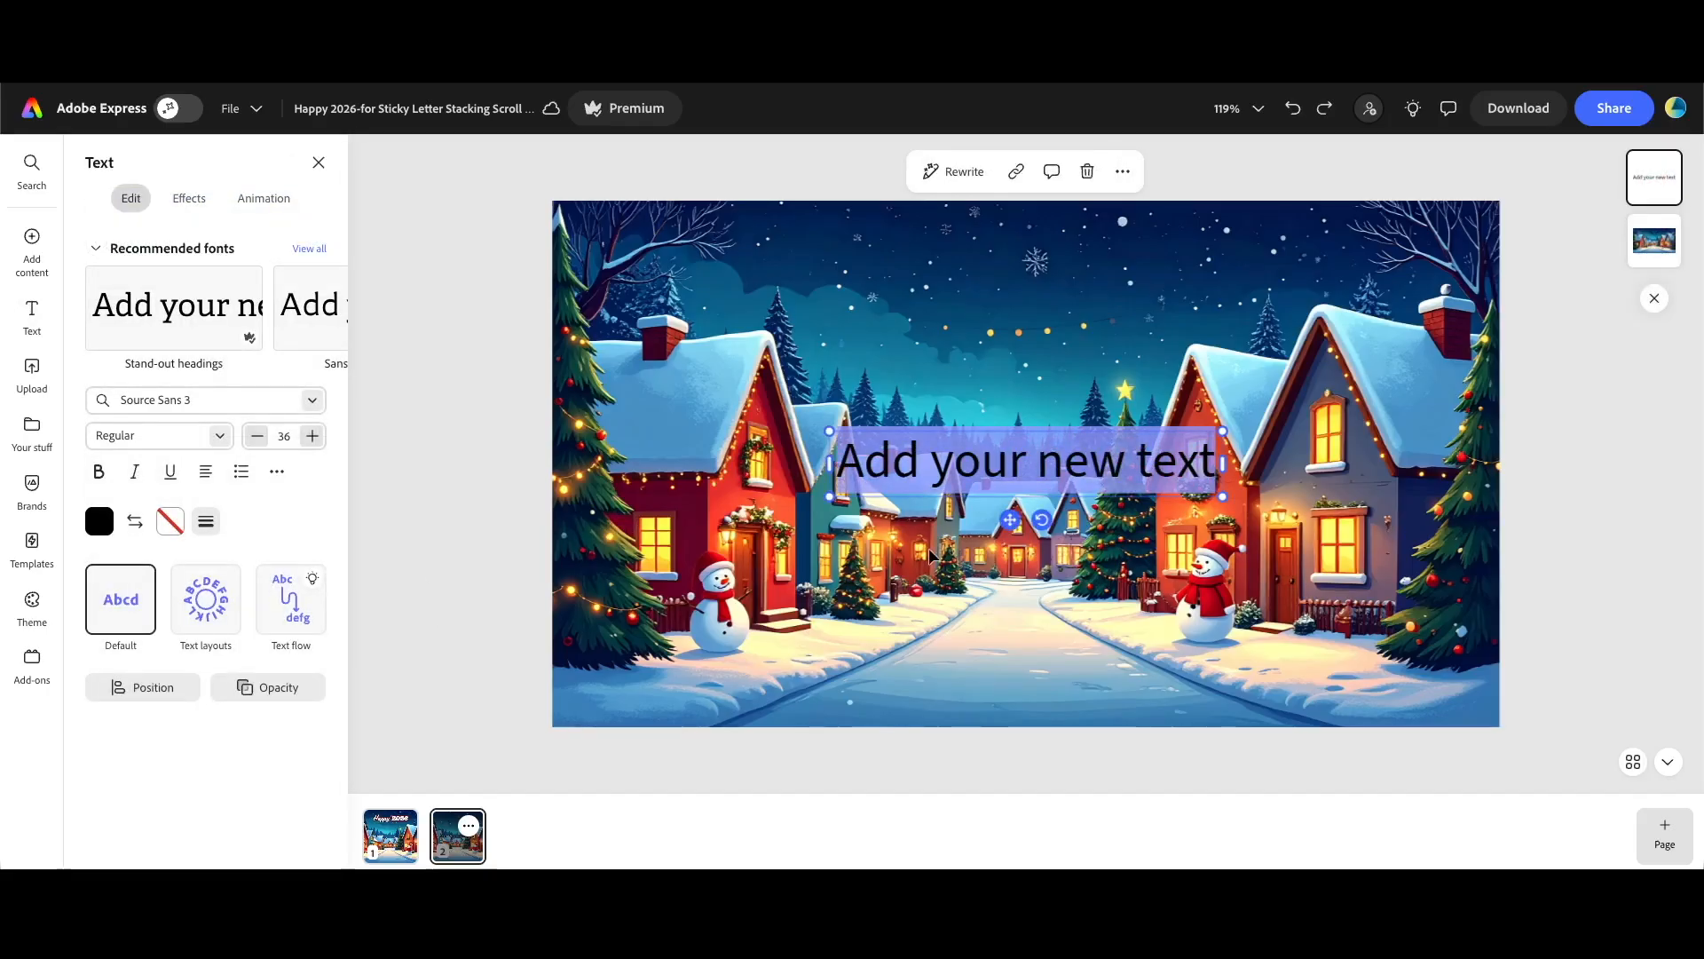
{"action": "type", "text": "Happy 2026"}
{"action": "left_click", "coordinate": [222, 399]}
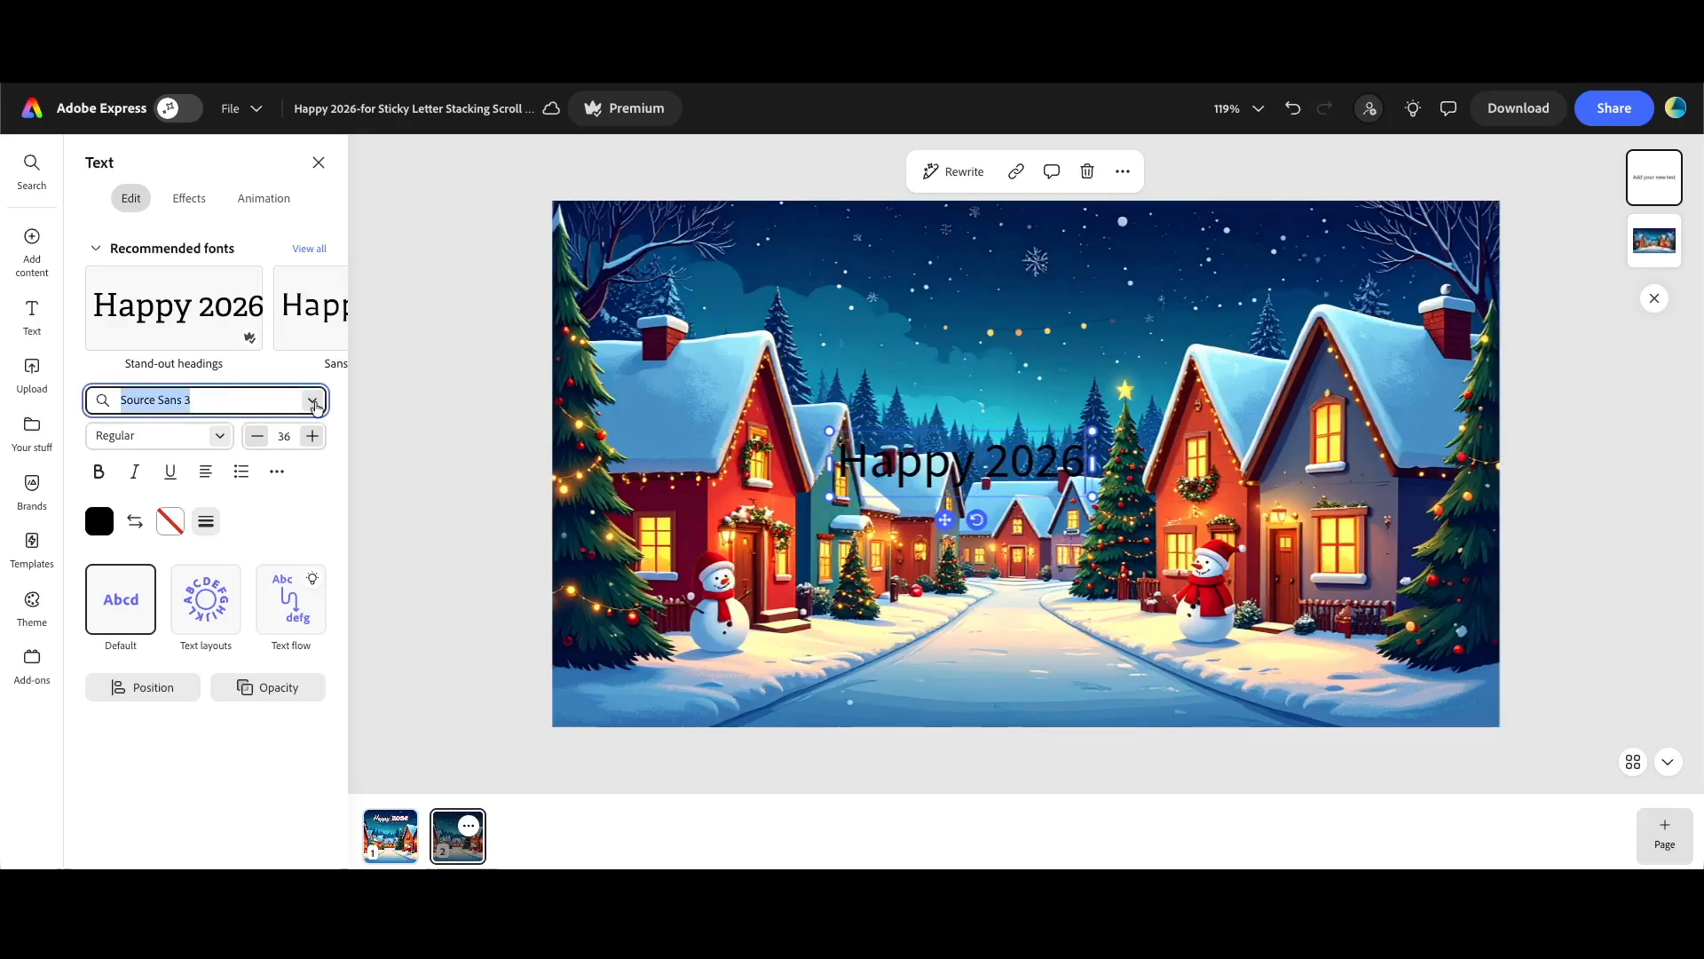
{"action": "left_click", "coordinate": [312, 401]}
{"action": "left_click", "coordinate": [355, 689]}
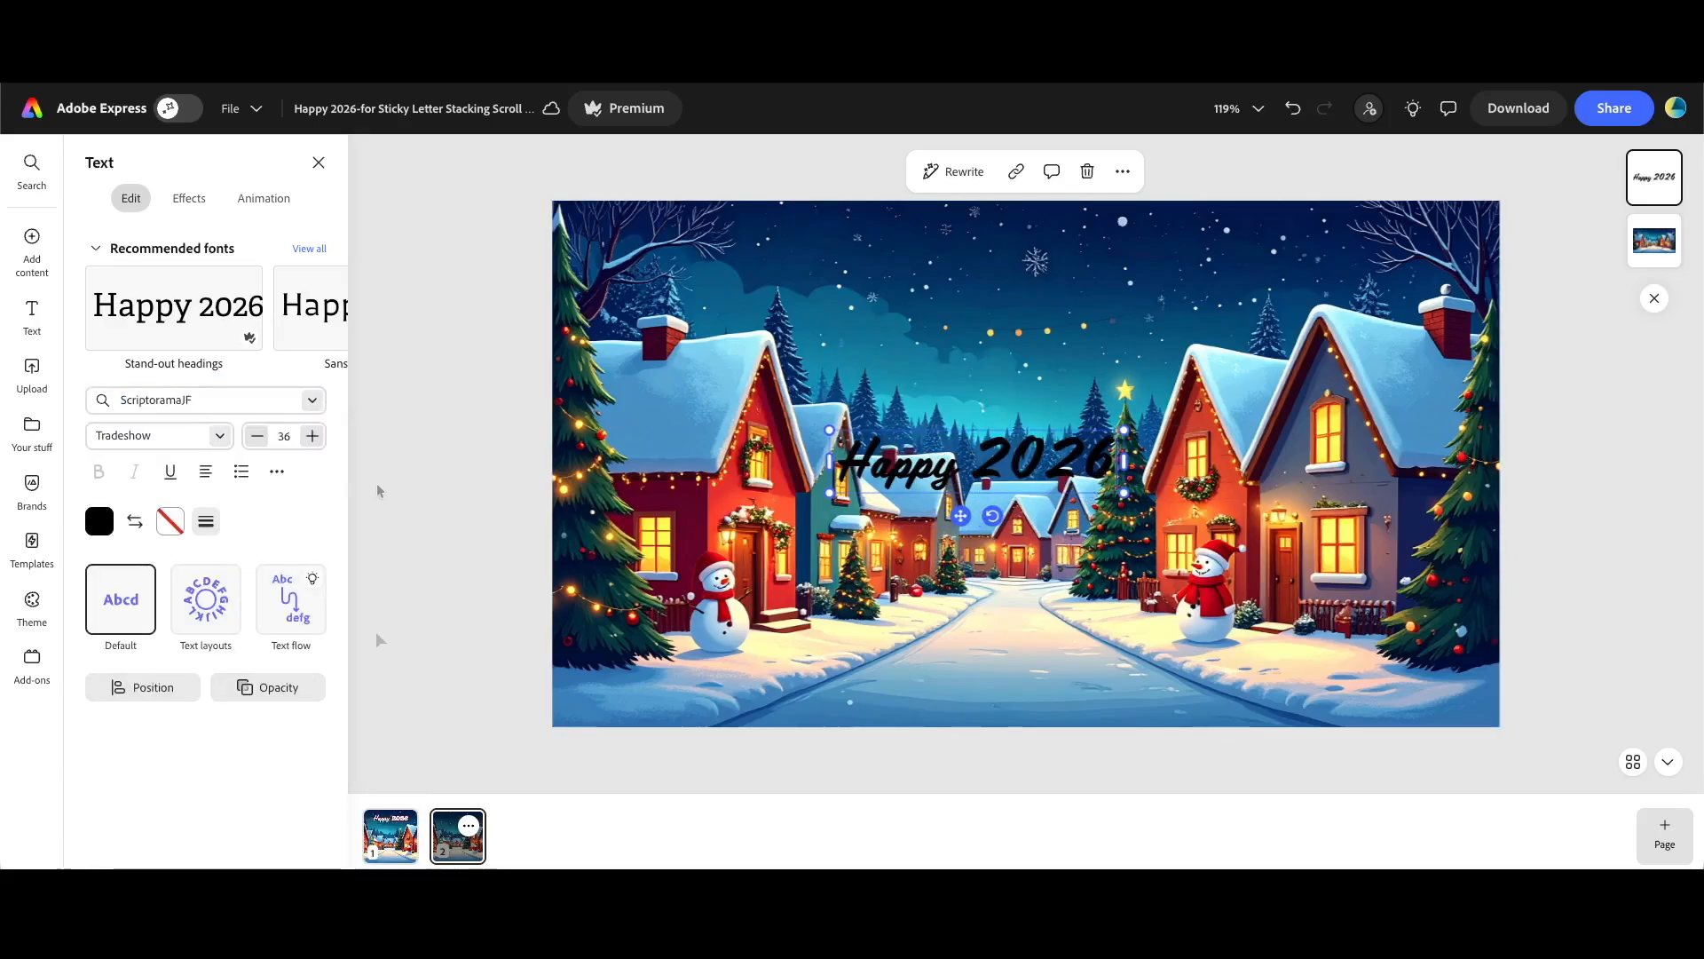
Recolor the "Happy 2026" text with the pasted pale blue hex code and move it up into the night sky, centered above the village.
{"action": "left_click", "coordinate": [100, 521]}
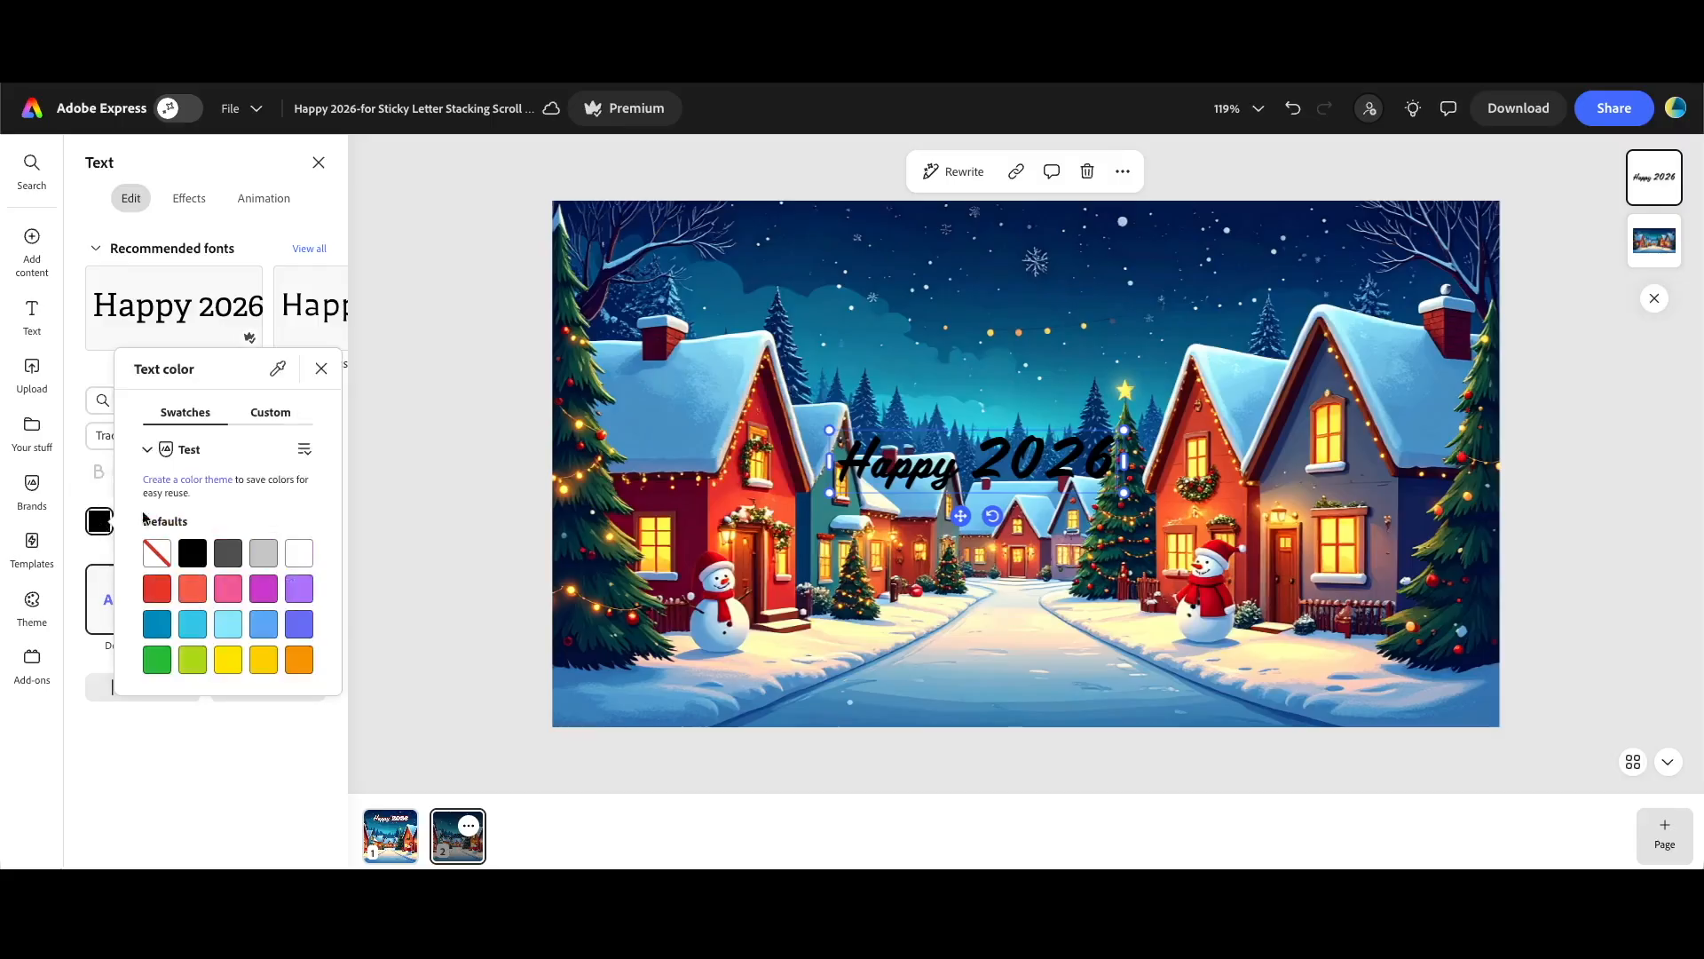
{"action": "left_click", "coordinate": [270, 412]}
{"action": "left_click", "coordinate": [262, 667]}
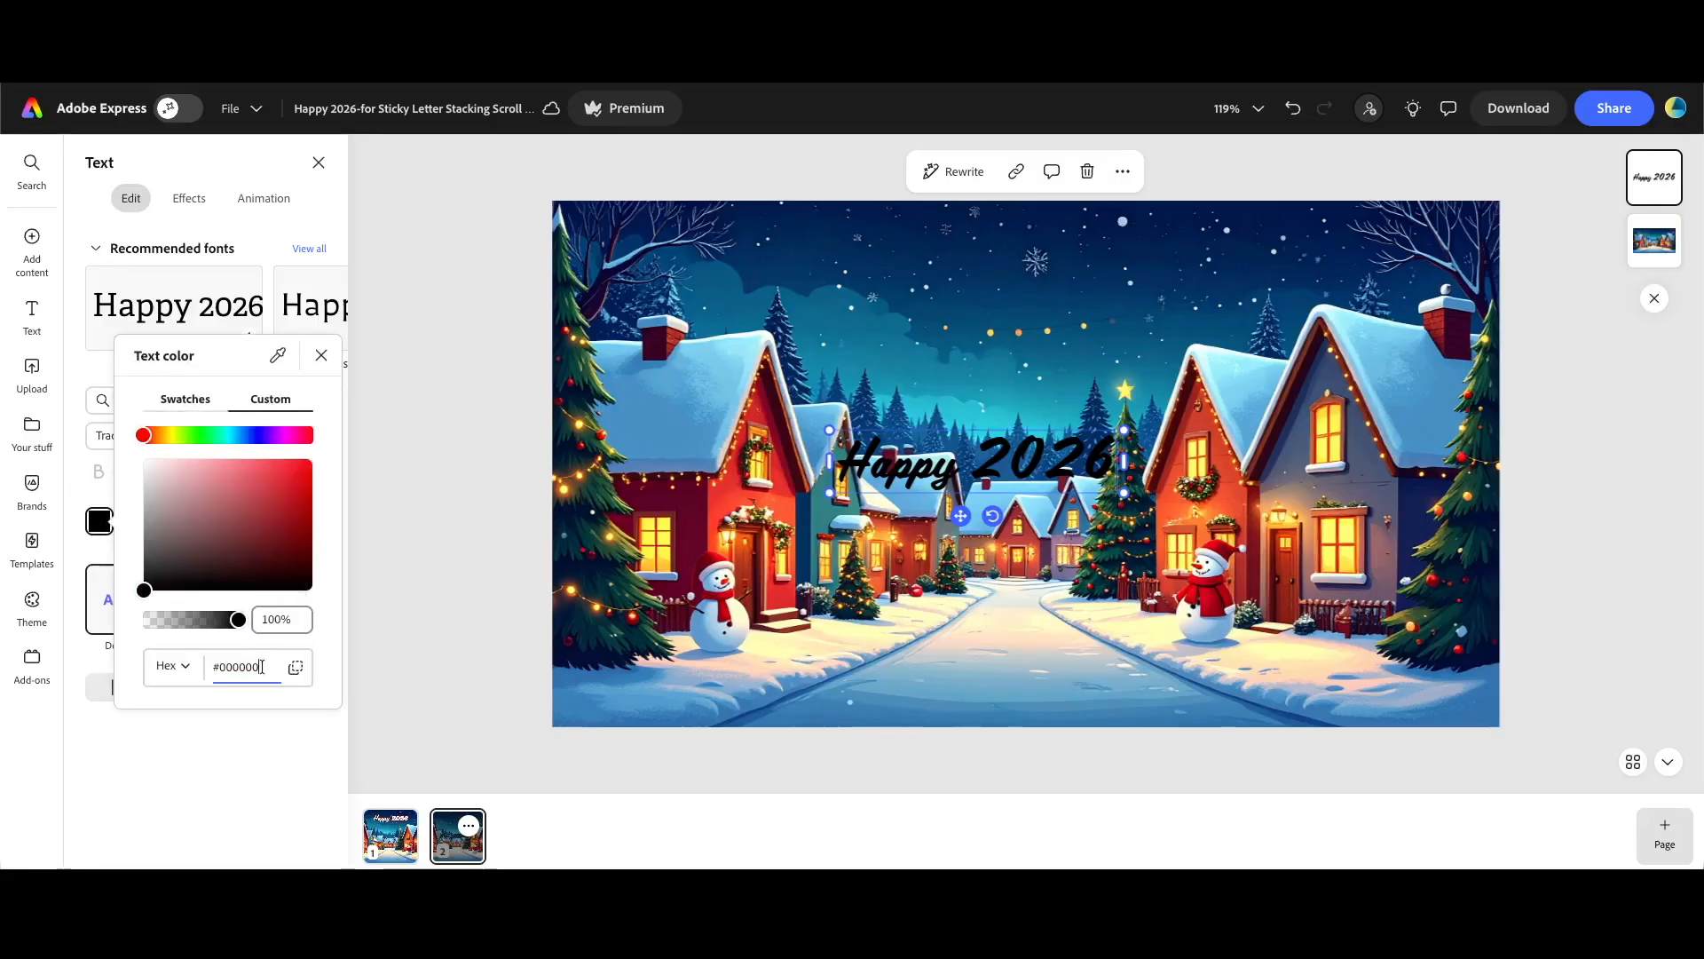
{"action": "key", "text": "ctrl+a"}
{"action": "key", "text": "ctrl+v"}
{"action": "left_click", "coordinate": [1044, 482]}
{"action": "left_click_drag", "start_coordinate": [961, 519], "coordinate": [1010, 327]}
Give the "Happy 2026" text a dark red outline in hex 850501 and set the outline thickness to 29.
{"action": "left_click", "coordinate": [171, 524]}
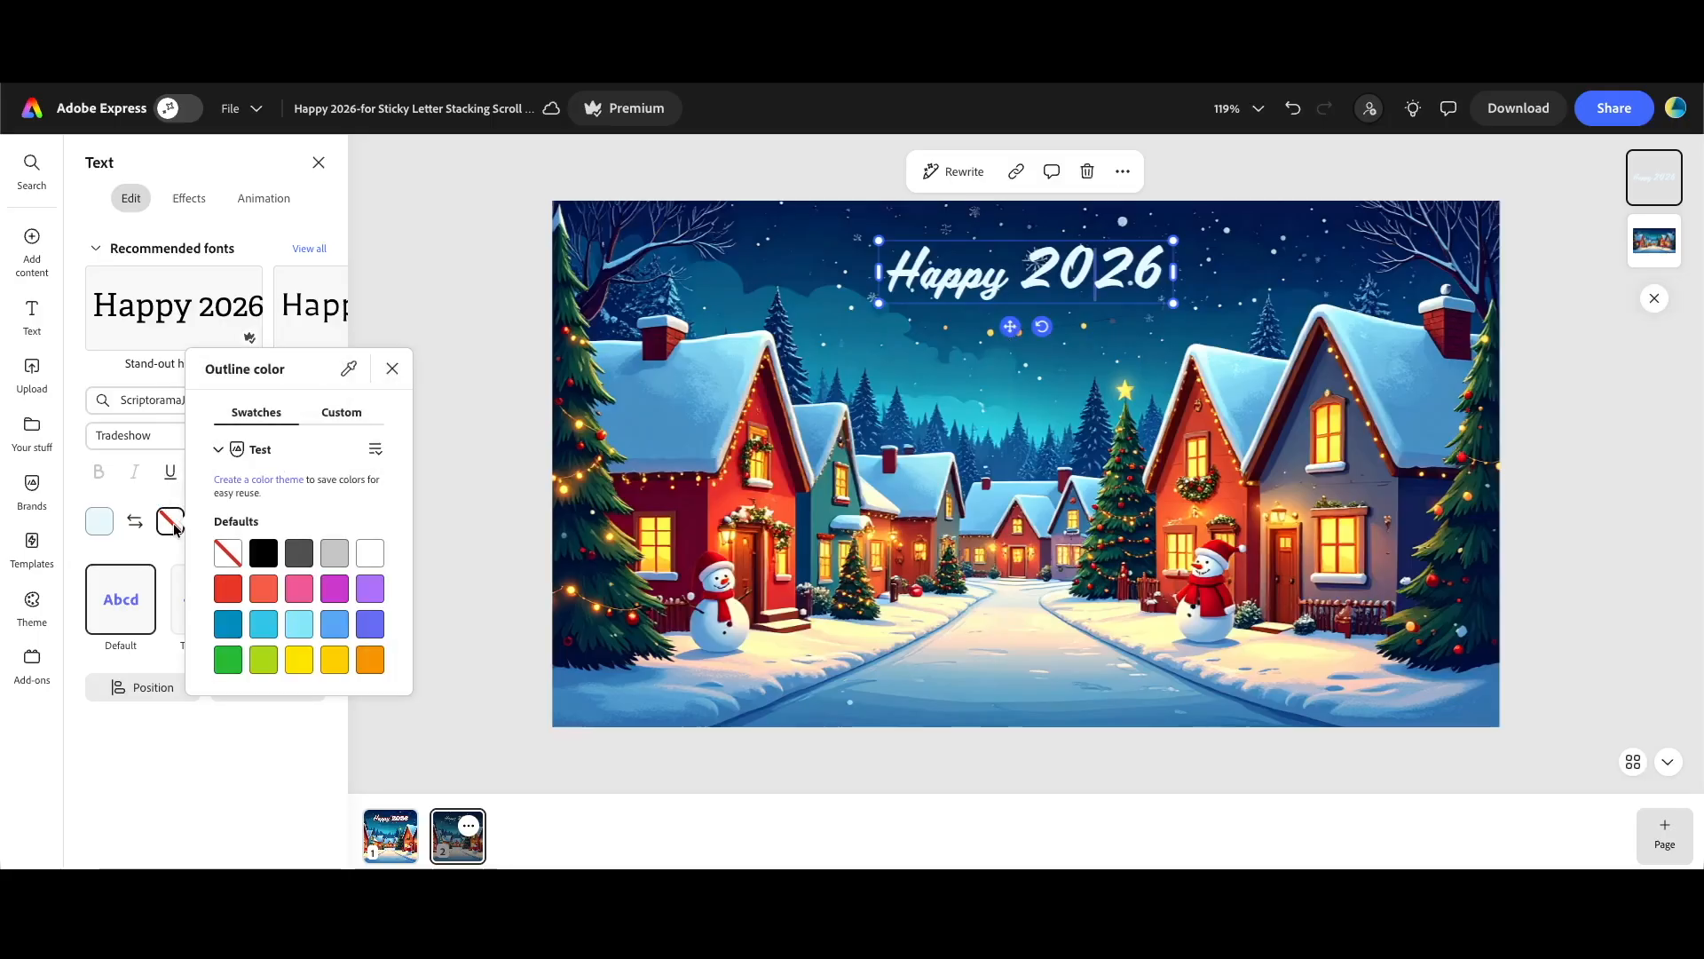
{"action": "left_click", "coordinate": [341, 412]}
{"action": "left_click", "coordinate": [307, 667]}
{"action": "key", "text": "ctrl+a"}
{"action": "type", "text": "850501"}
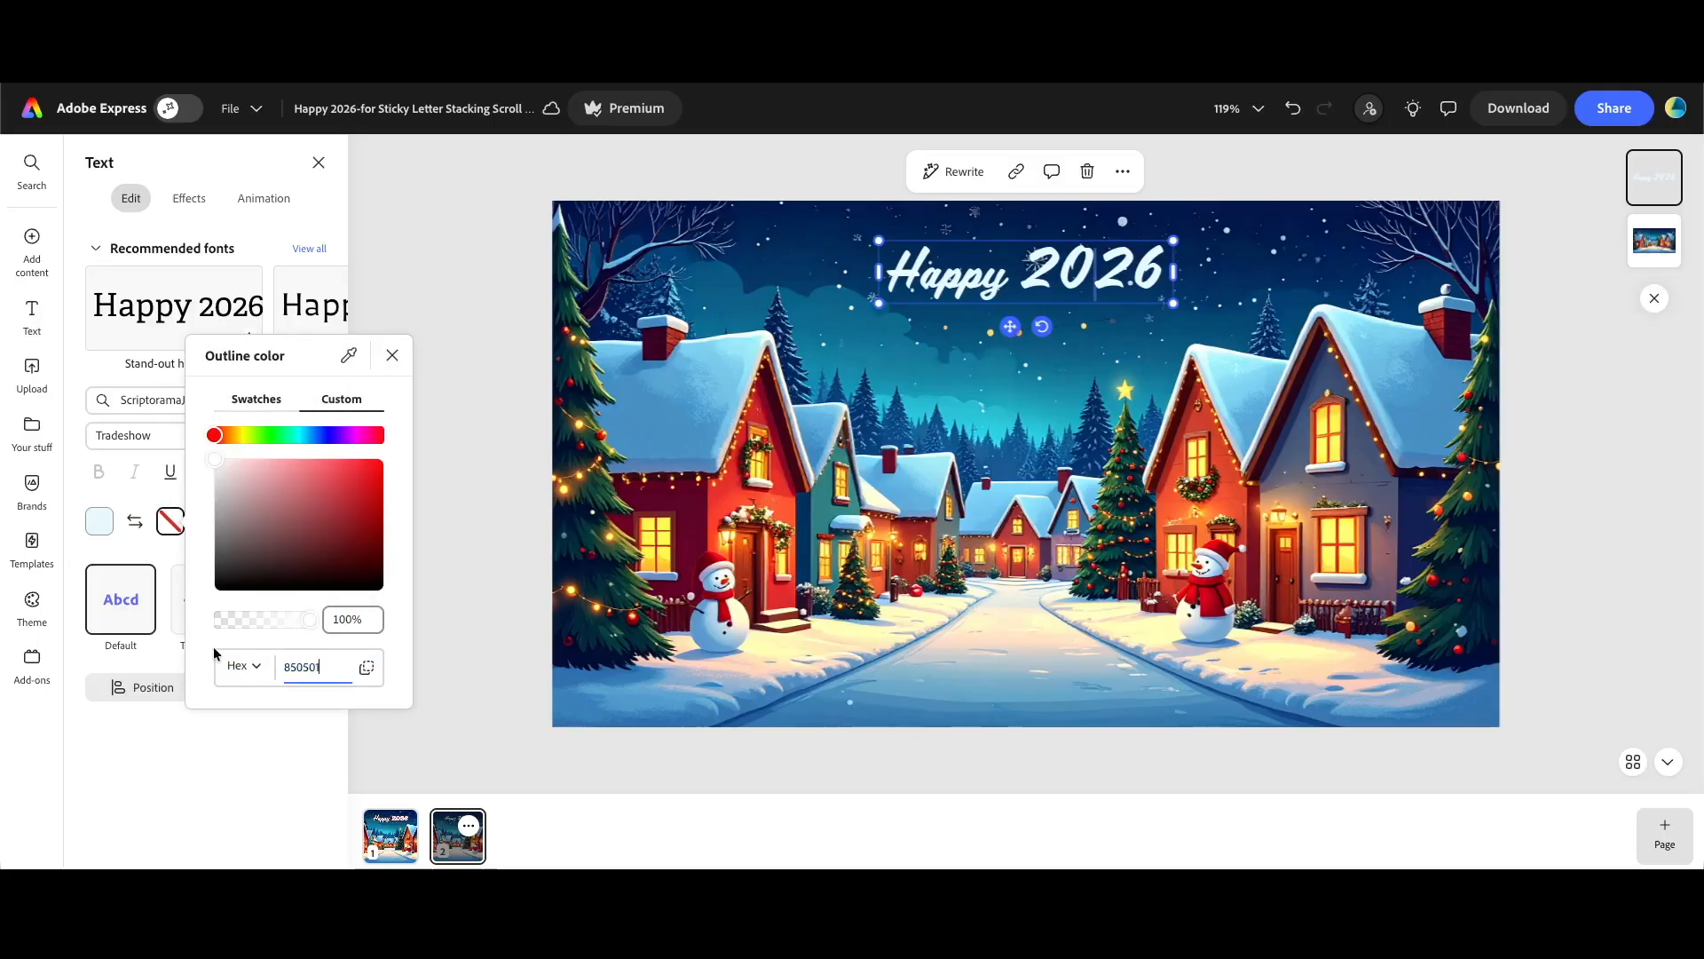
{"action": "key", "text": "Return"}
{"action": "left_click_drag", "start_coordinate": [127, 615], "coordinate": [145, 614]}
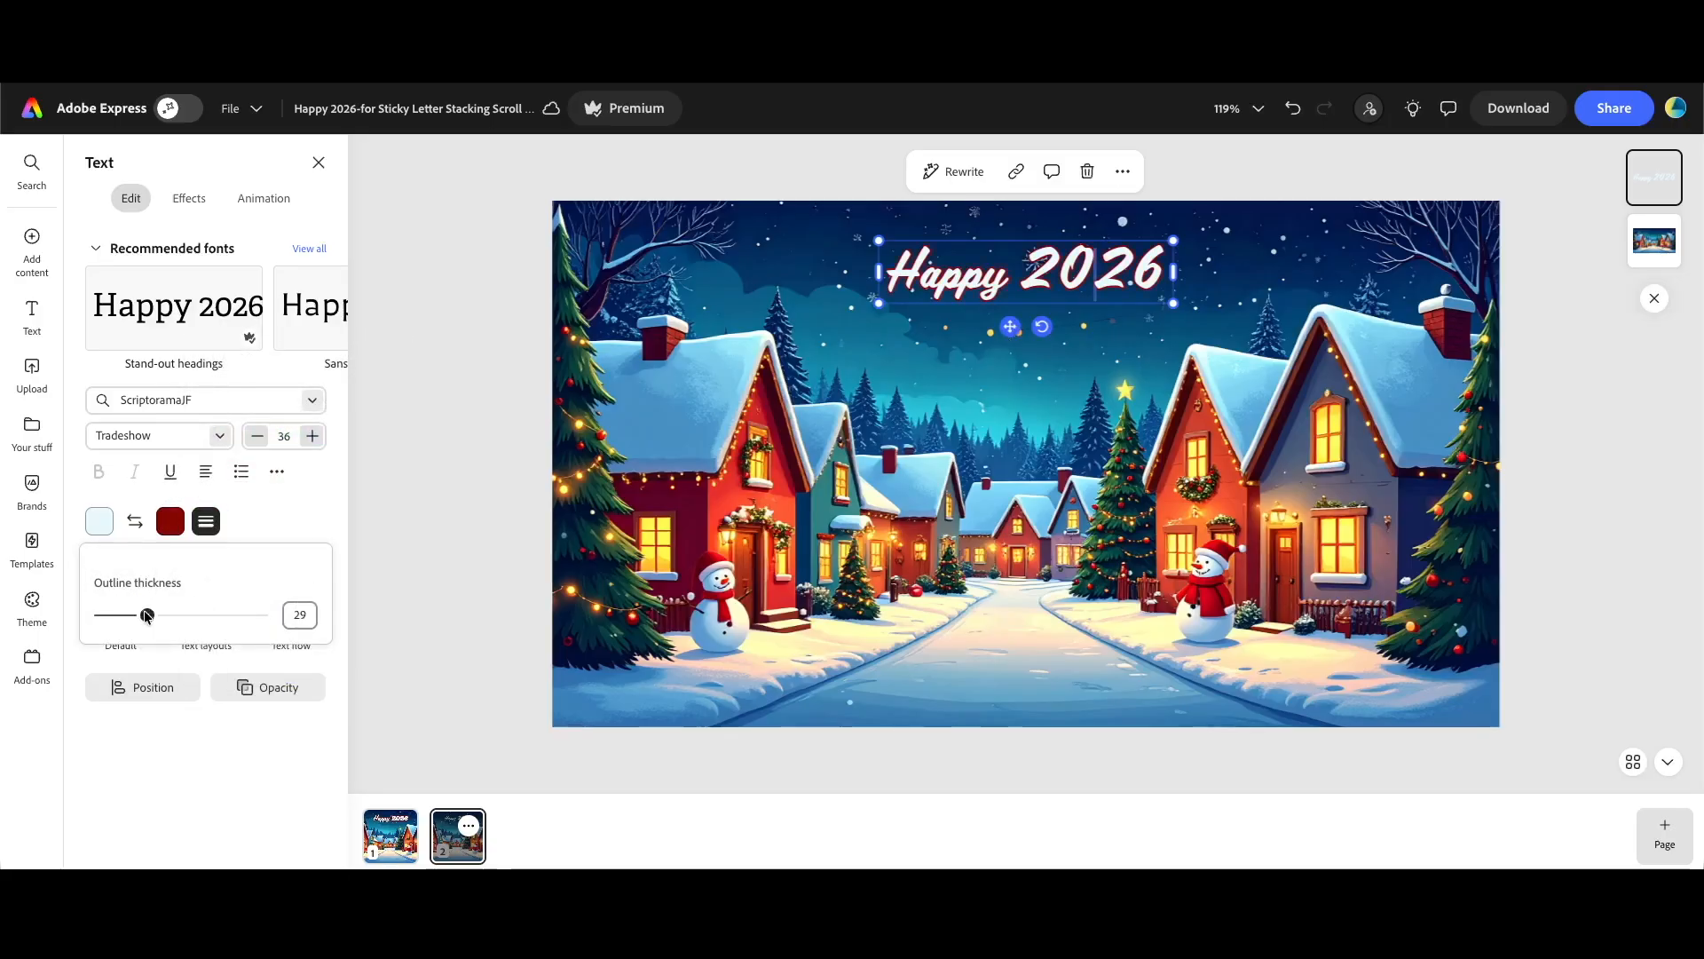
Switch to the first page with the finished "Happy 2026" design and open the download options.
{"action": "left_click", "coordinate": [399, 848]}
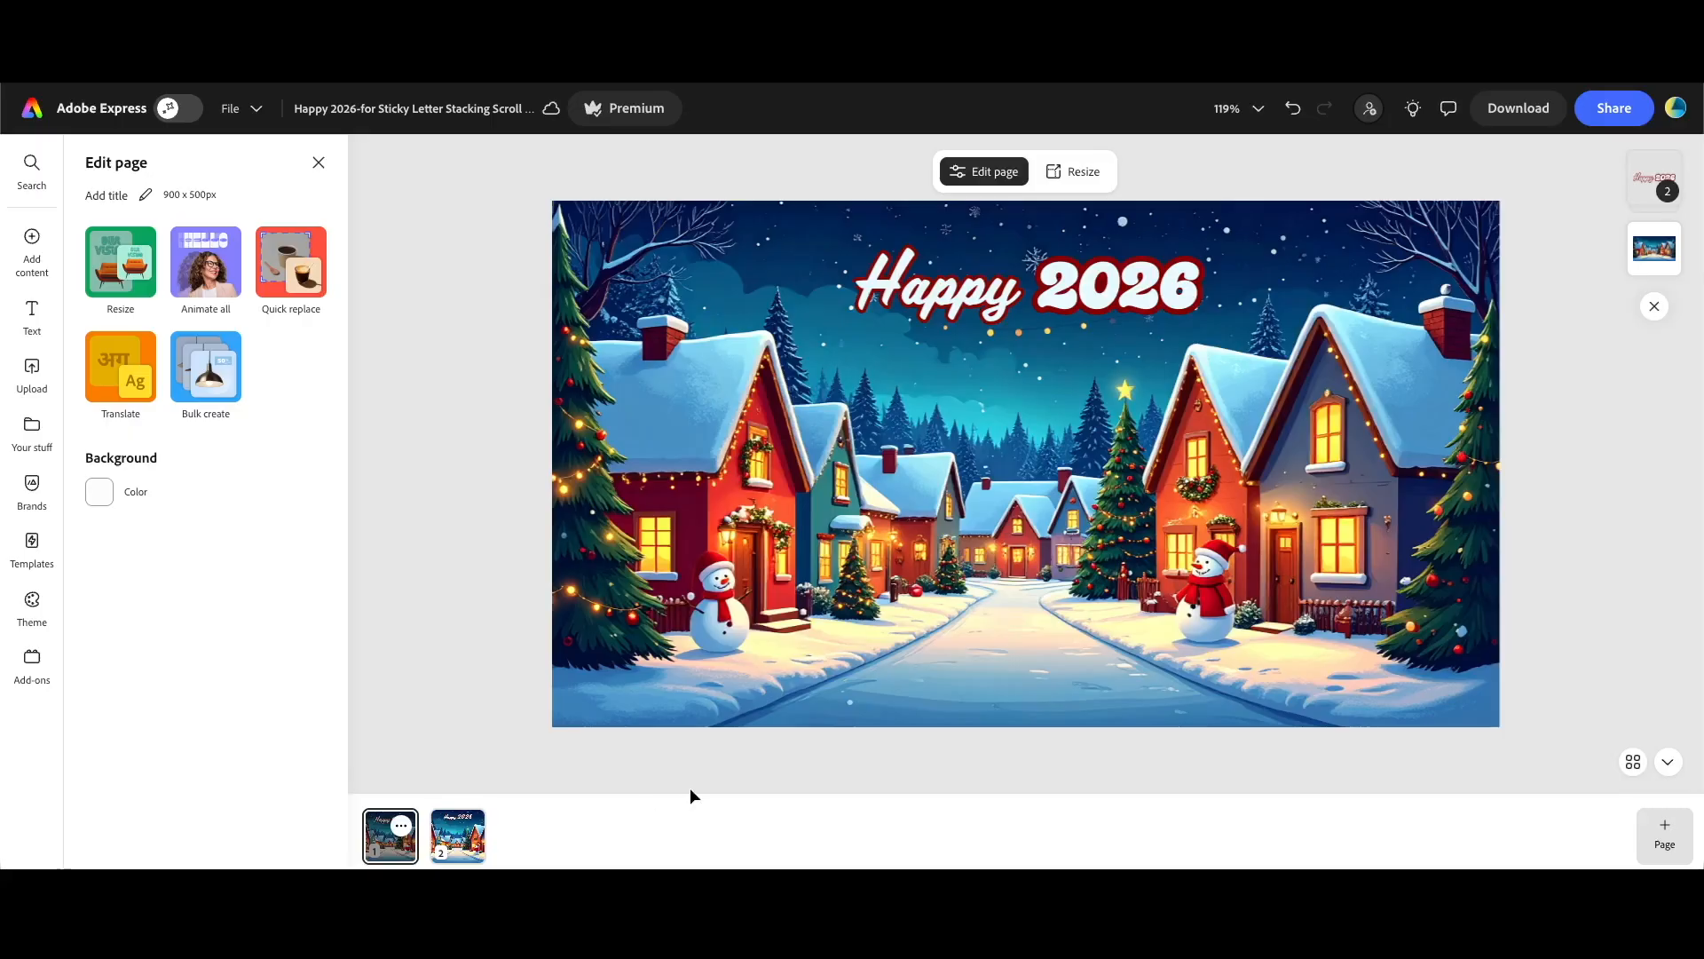
{"action": "left_click", "coordinate": [1519, 110]}
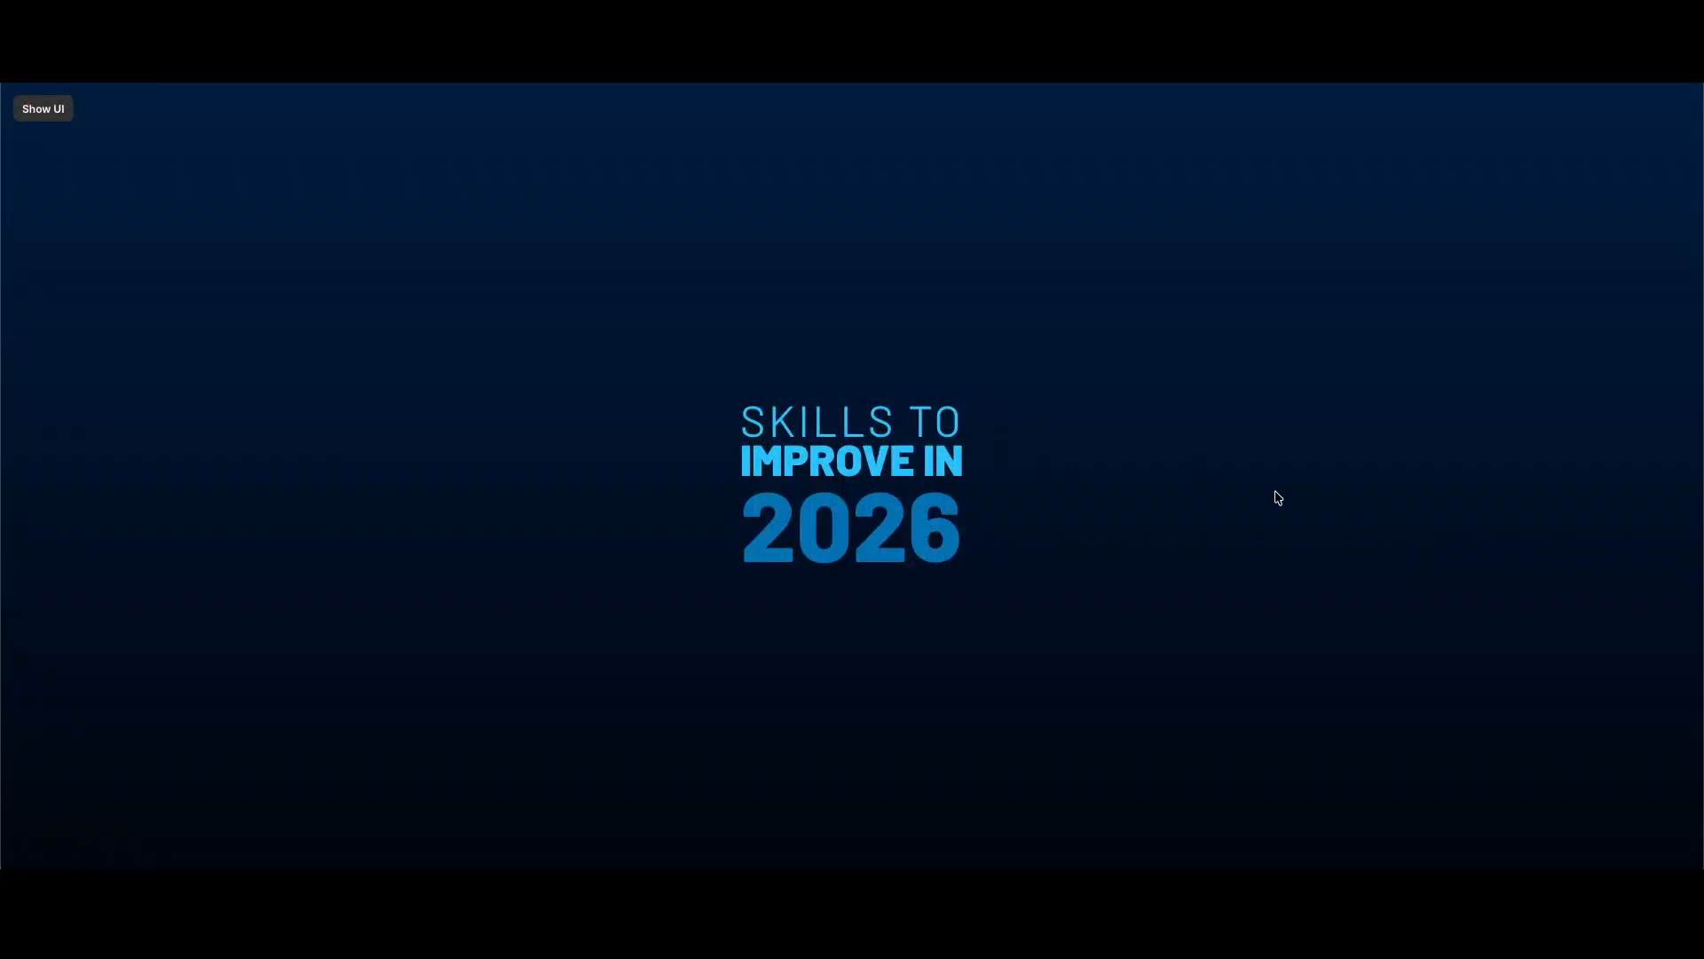
In the Framer preview, examine the sticky letter stacking from the "Skills to improve in 2026" title through the personal branding section.
{"action": "scroll", "coordinate": [1283, 545], "scroll_direction": "down", "scroll_amount": 10}
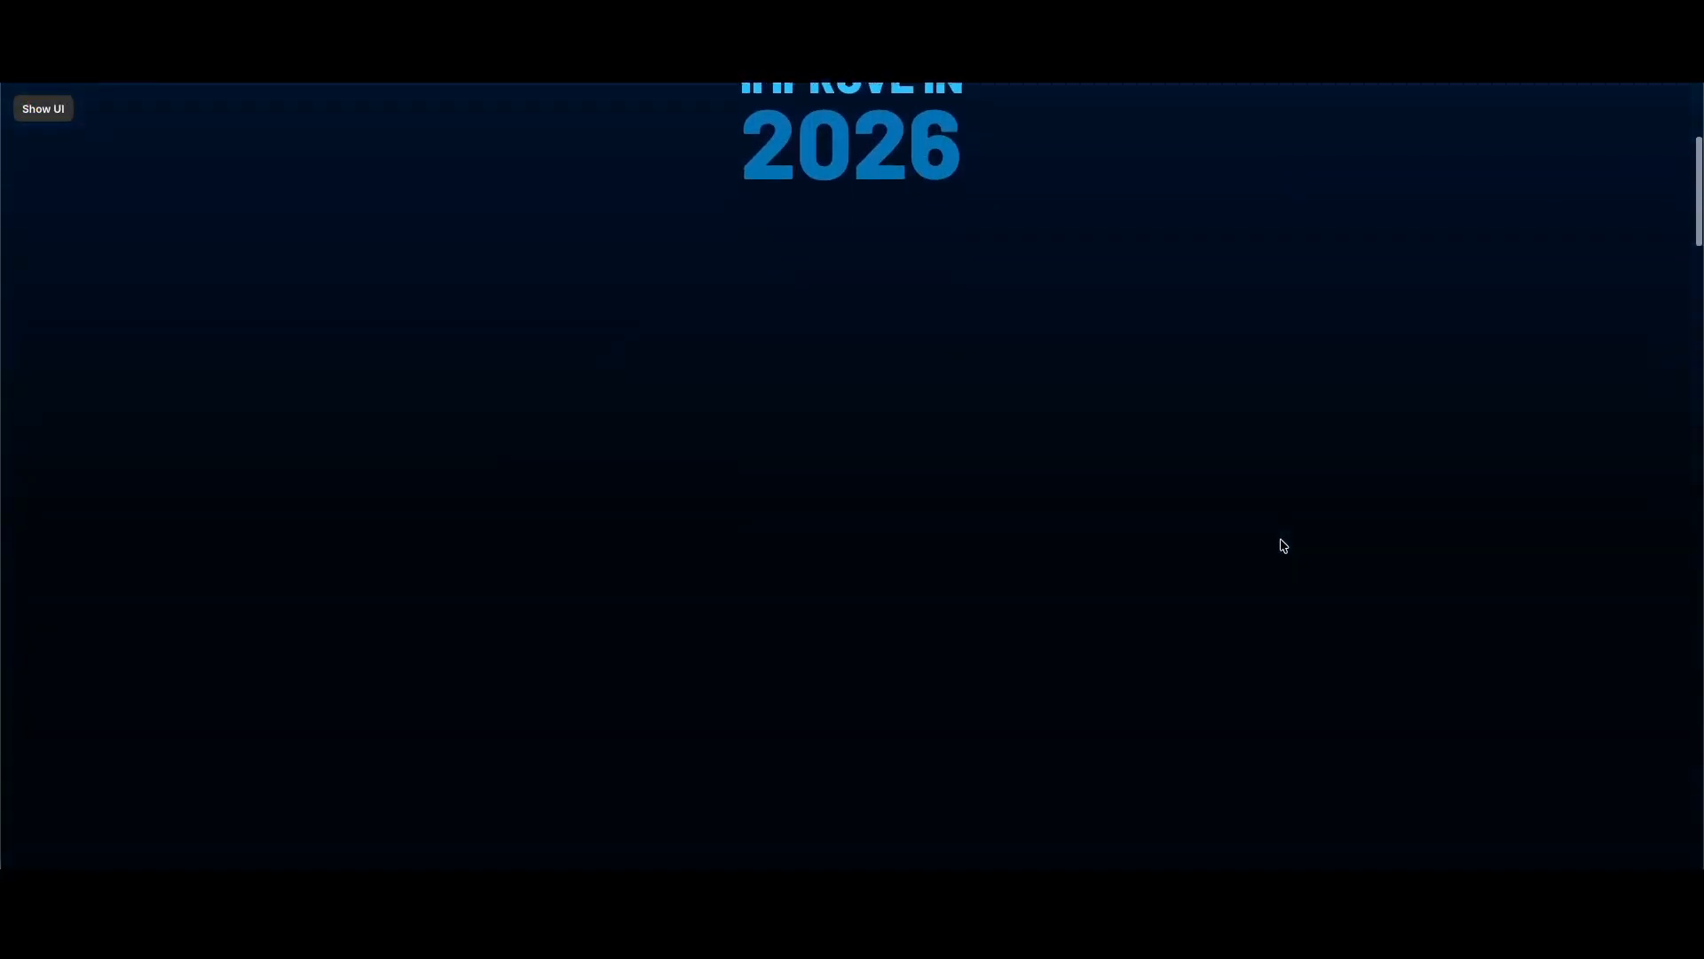
{"action": "scroll", "coordinate": [1284, 545], "scroll_direction": "down", "scroll_amount": 8}
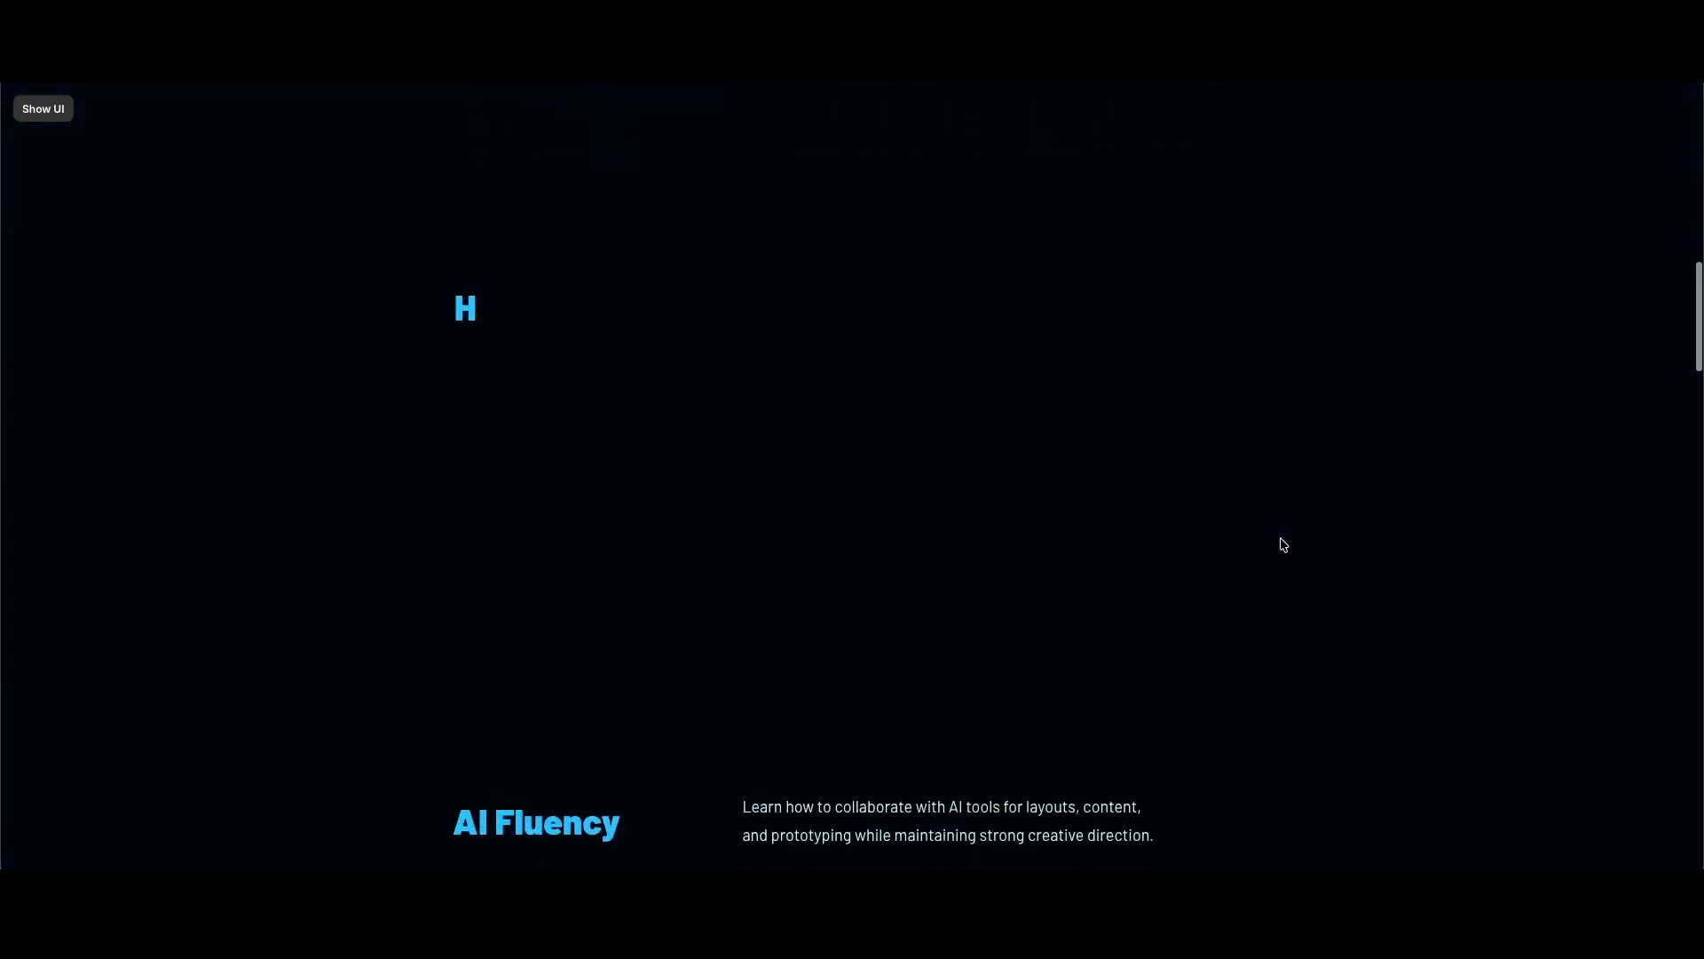
{"action": "scroll", "coordinate": [1284, 545], "scroll_direction": "down", "scroll_amount": 5}
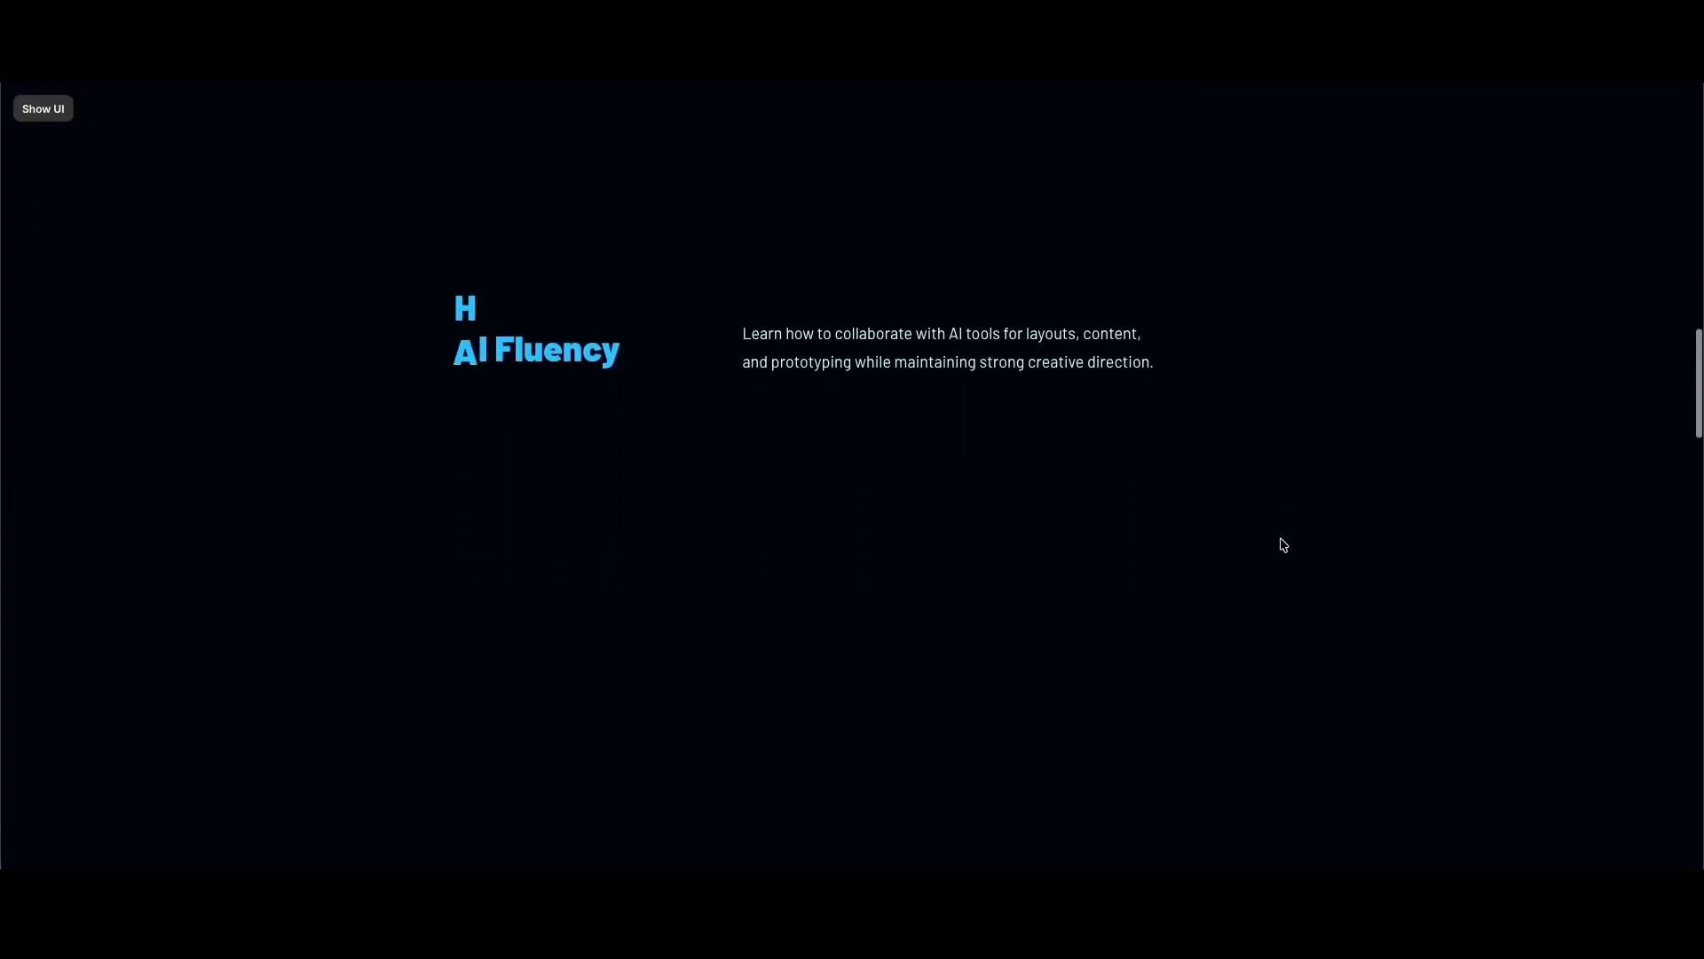
{"action": "scroll", "coordinate": [1283, 545], "scroll_direction": "down", "scroll_amount": 5}
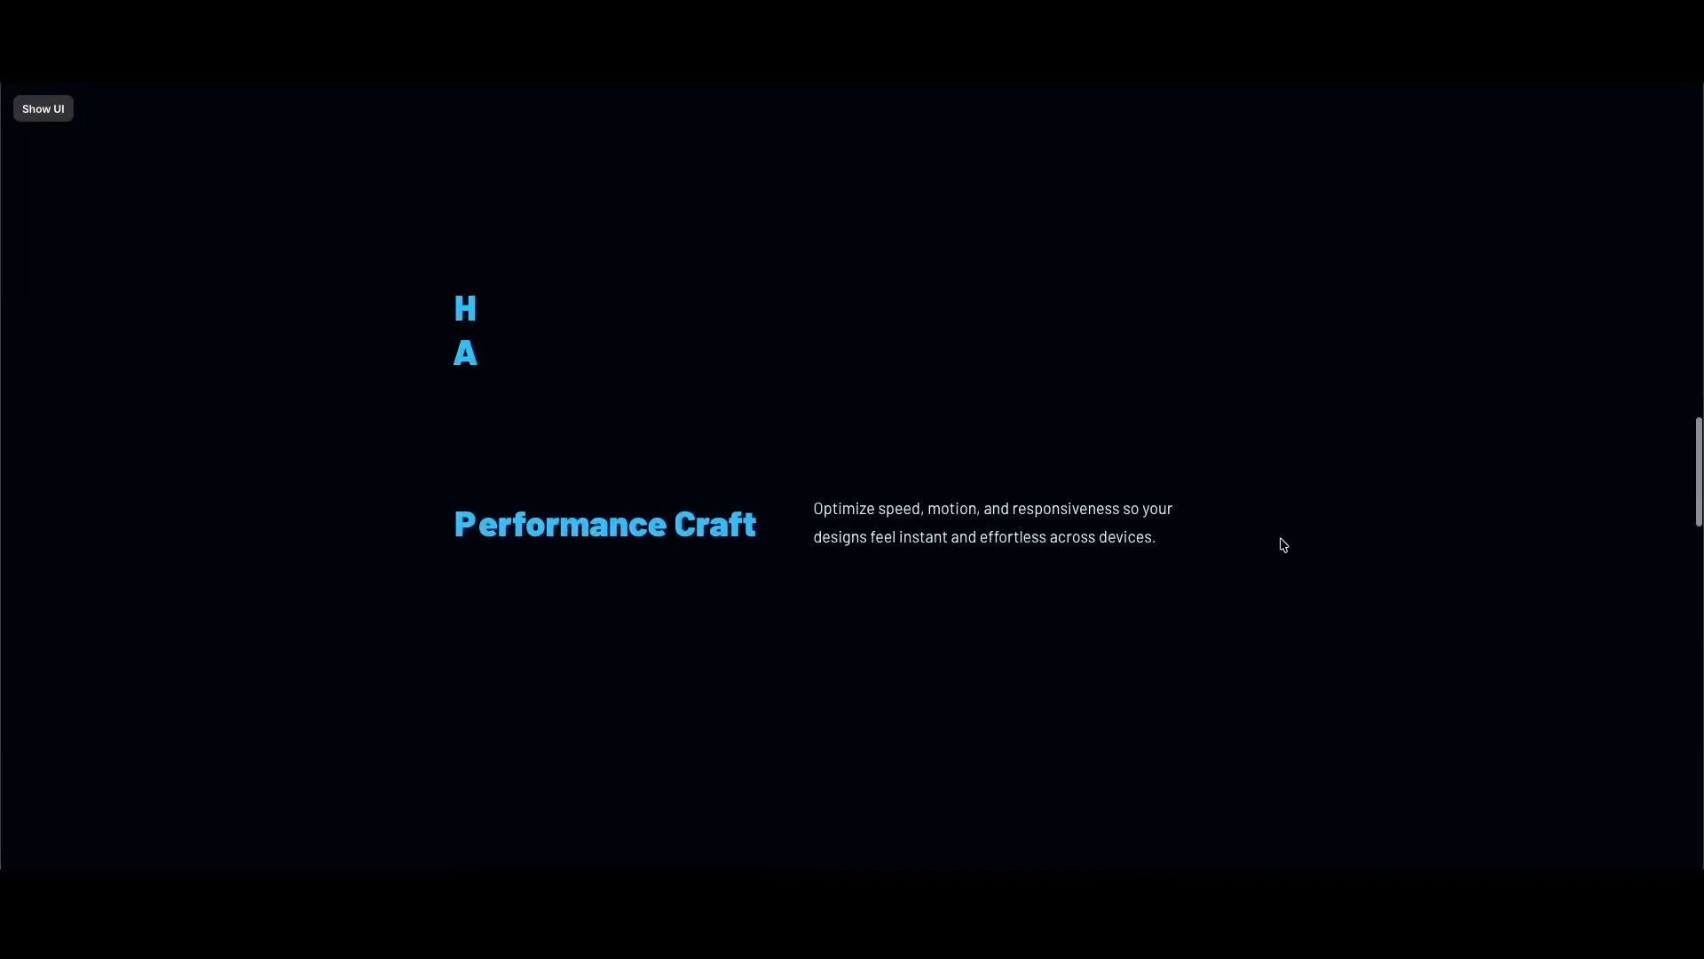
{"action": "scroll", "coordinate": [1284, 545], "scroll_direction": "down", "scroll_amount": 5}
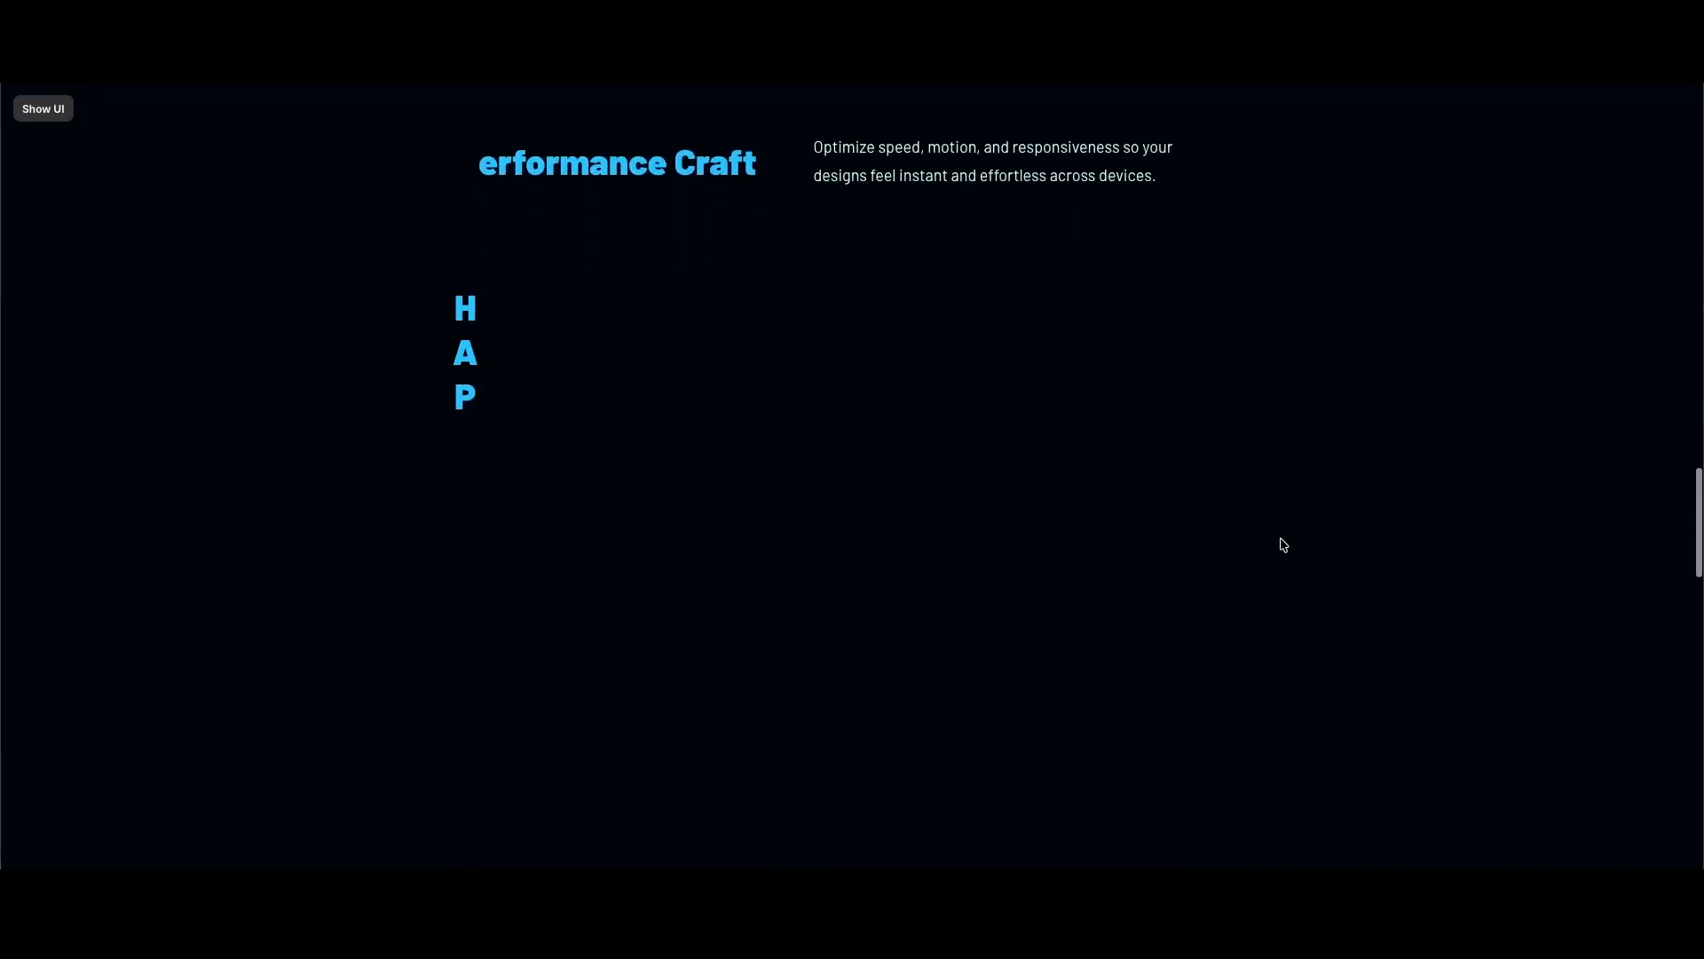
{"action": "scroll", "coordinate": [1284, 545], "scroll_direction": "down", "scroll_amount": 5}
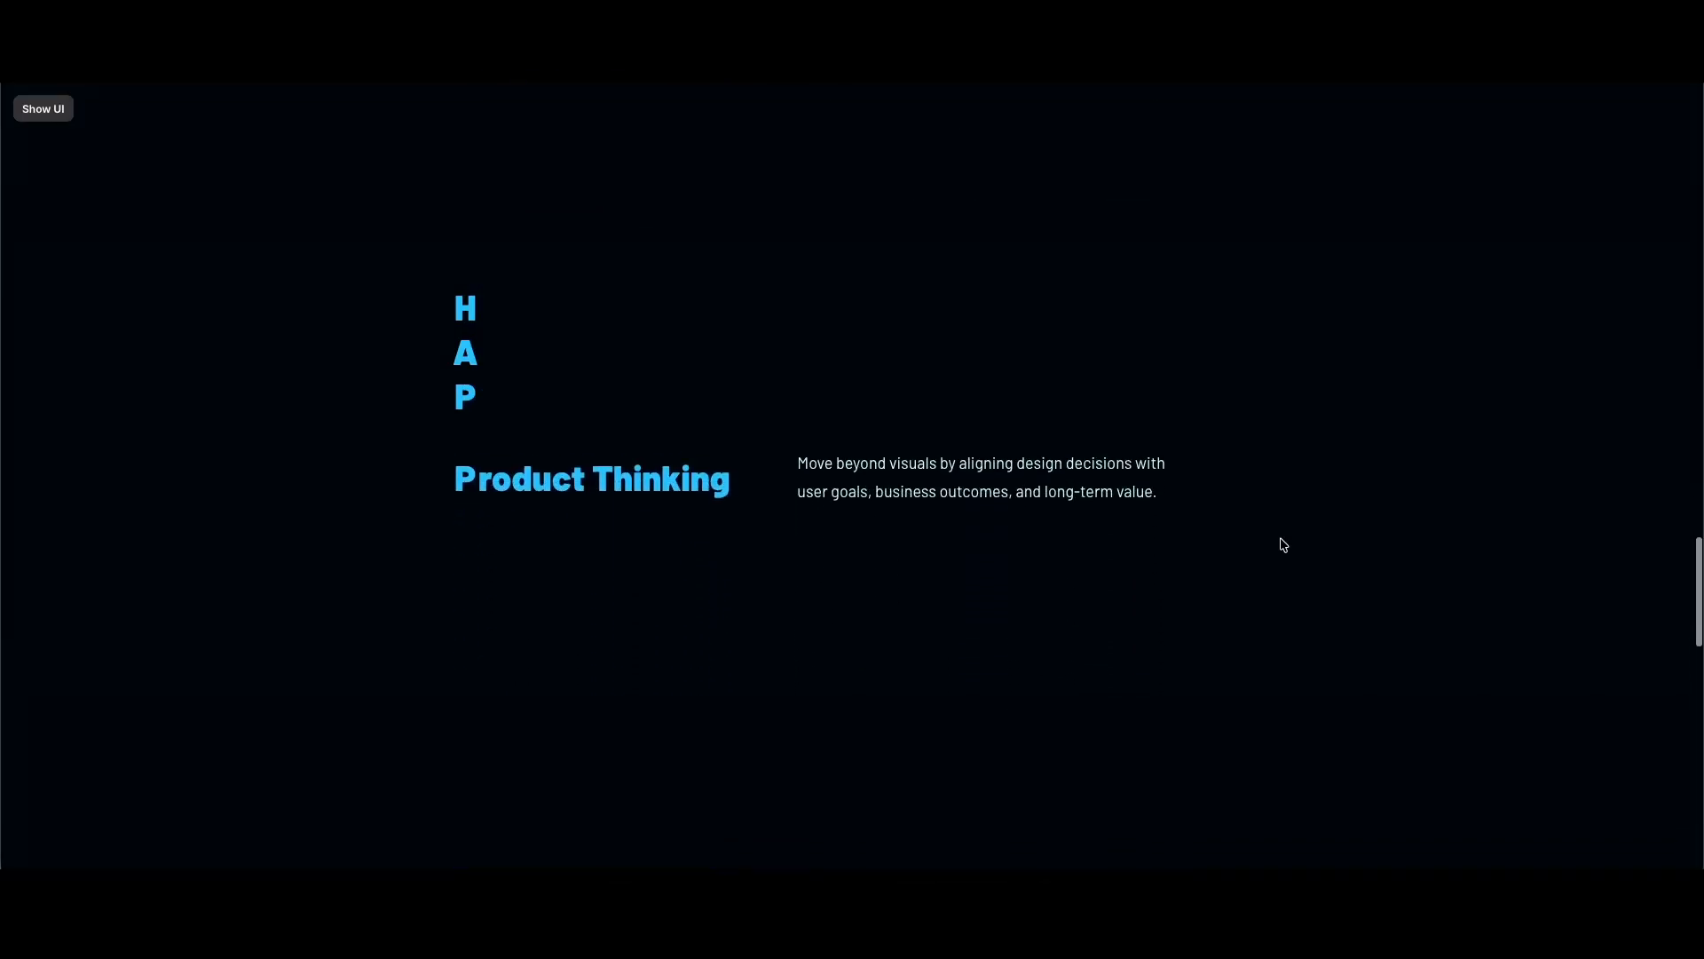
{"action": "scroll", "coordinate": [1284, 545], "scroll_direction": "down", "scroll_amount": 8}
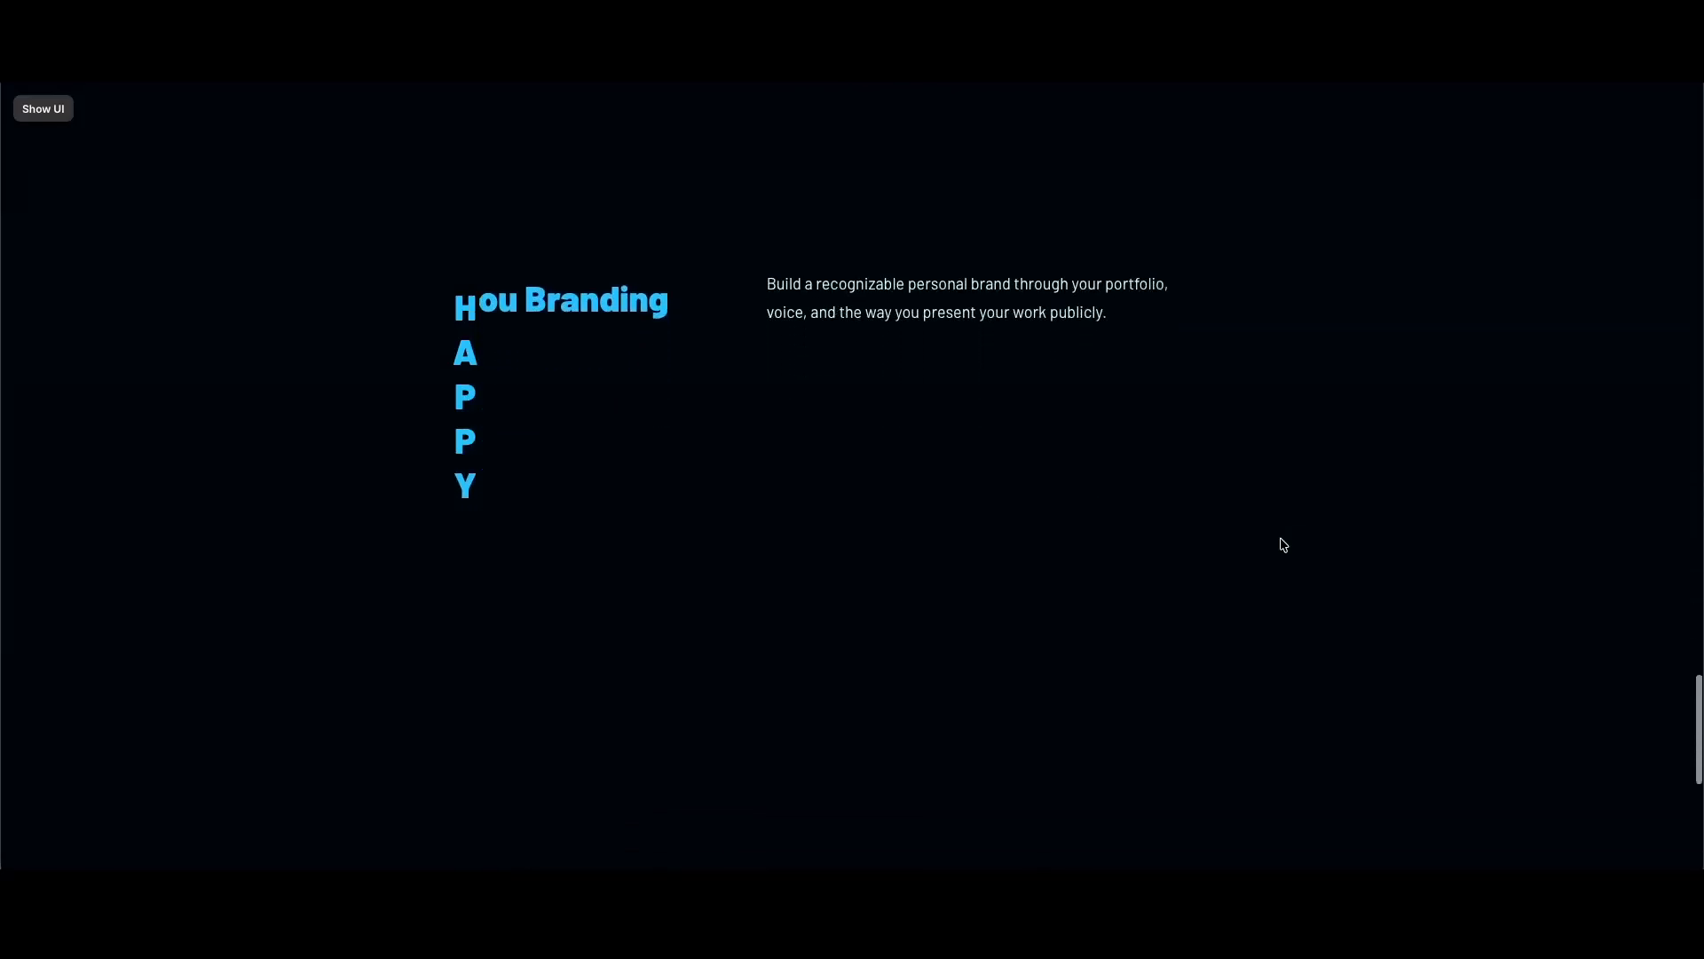